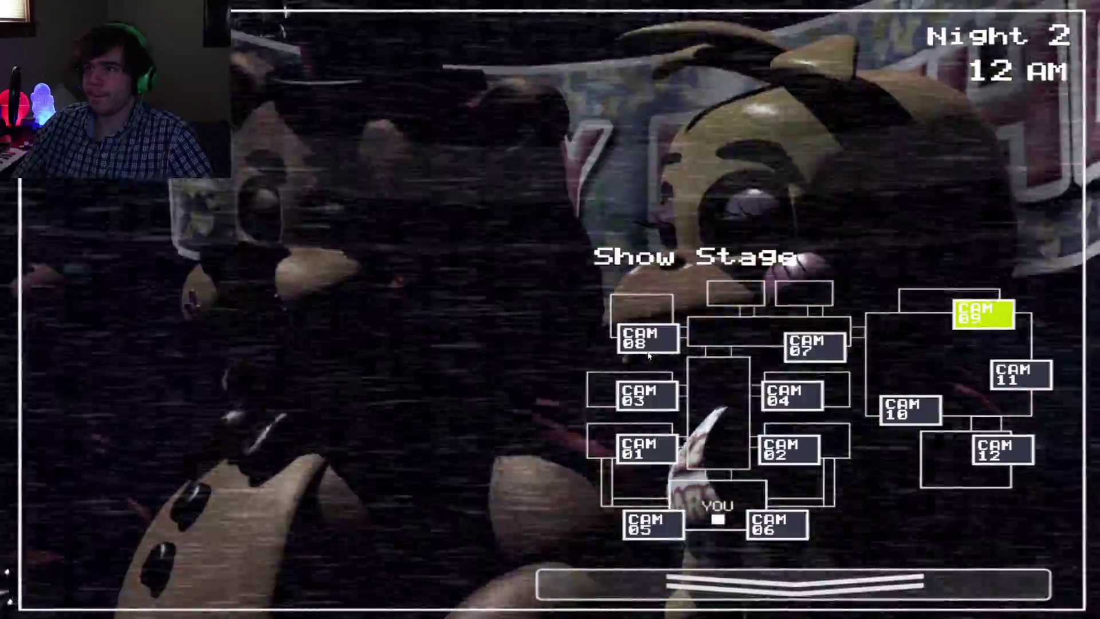
Step: Wind the Prize Corner music box full, then lower the monitor and light the left vent
{"action": "left_click", "coordinate": [1019, 375]}
{"action": "left_click_drag", "start_coordinate": [481, 485], "coordinate": [535, 489]}
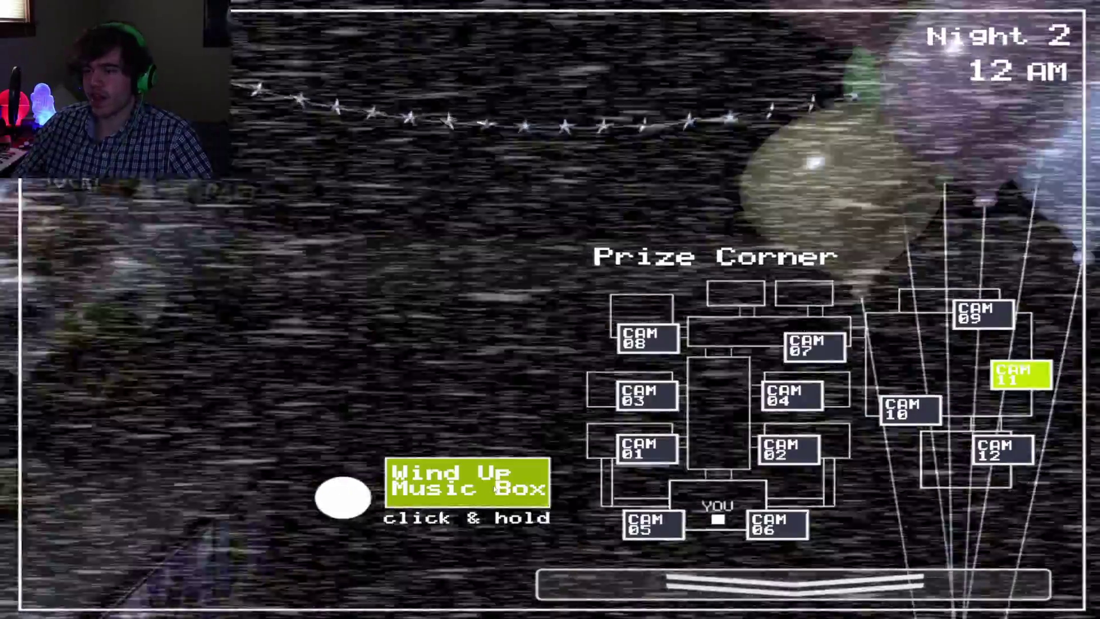
{"action": "left_click", "coordinate": [790, 582]}
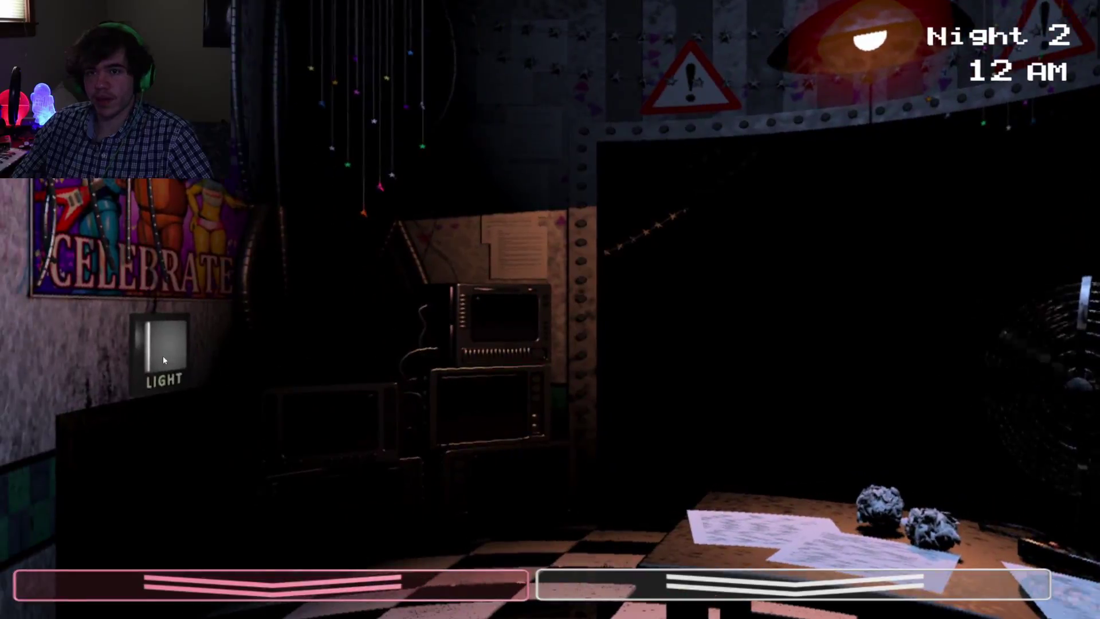
{"action": "left_click", "coordinate": [162, 356]}
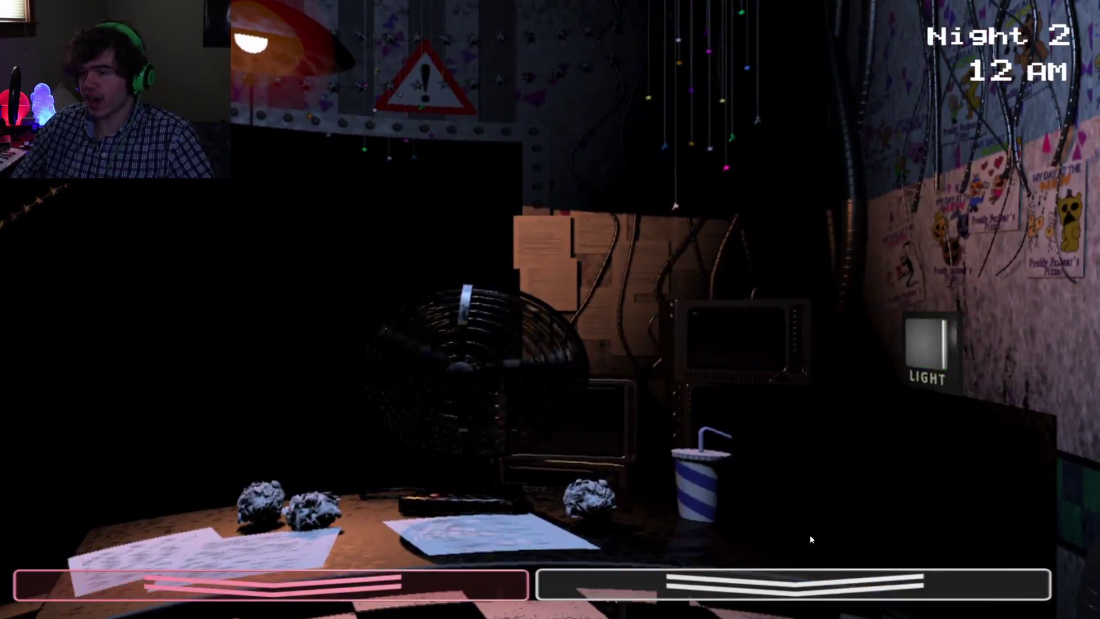
Step: Check the Kid's Cove, Game Area, Party Room 4, Main Hall and Parts/Service cameras
{"action": "left_click", "coordinate": [809, 583]}
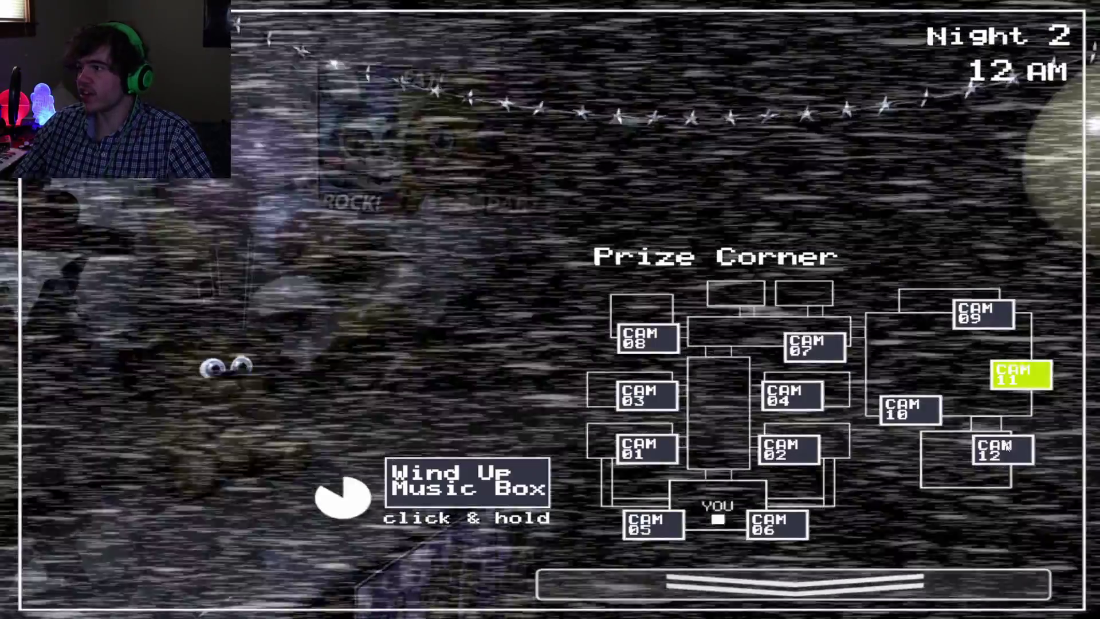
{"action": "left_click", "coordinate": [988, 451]}
{"action": "left_click", "coordinate": [909, 409]}
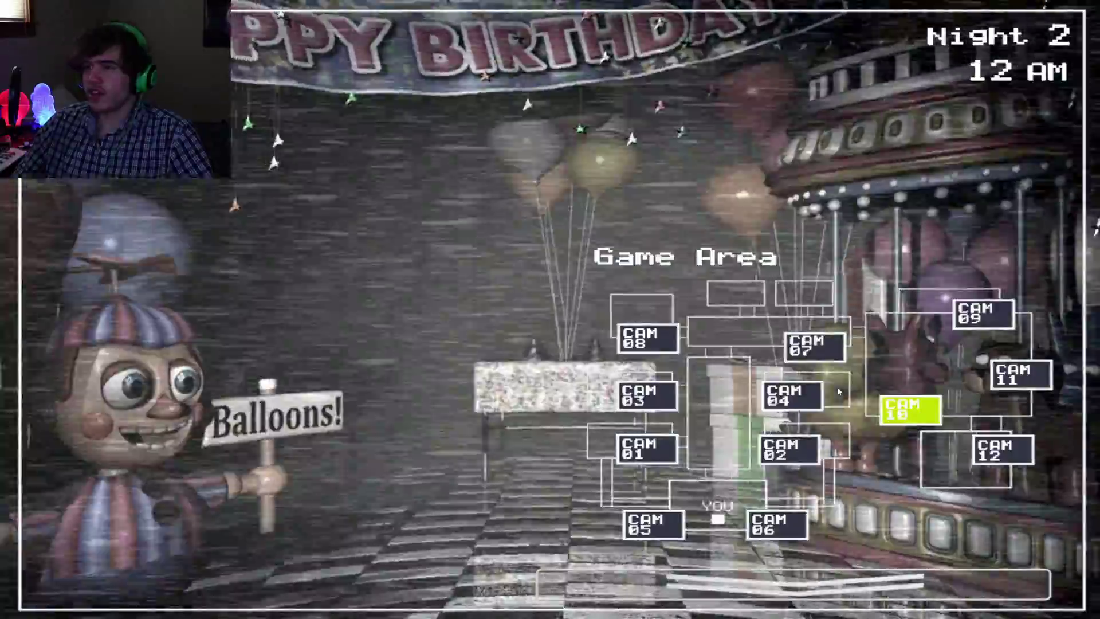
{"action": "left_click", "coordinate": [793, 396]}
{"action": "left_click", "coordinate": [805, 345]}
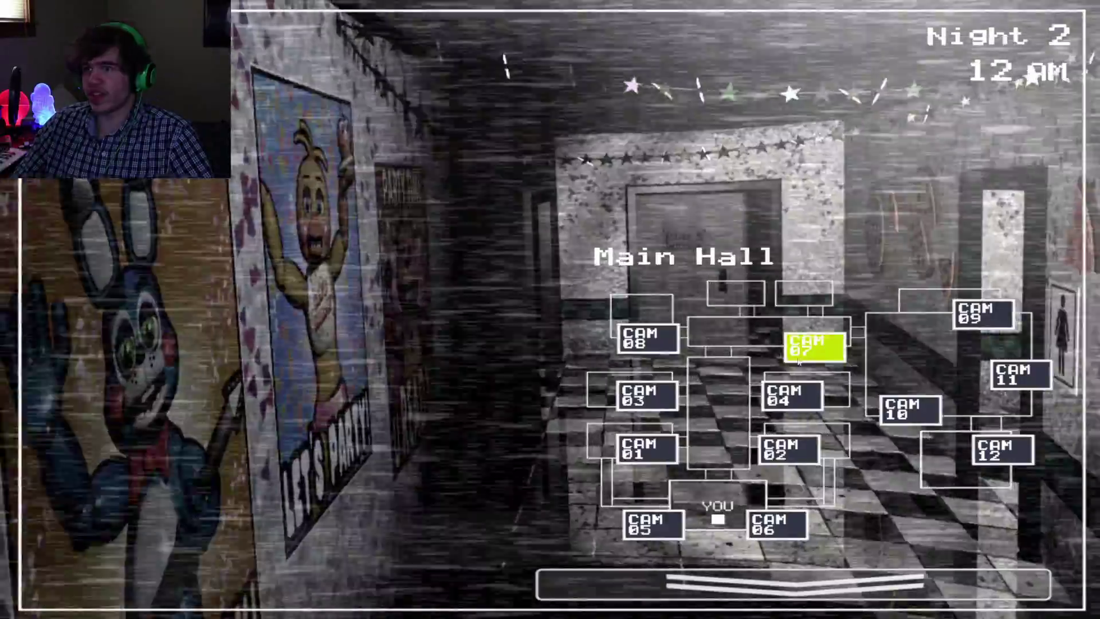
{"action": "left_click", "coordinate": [647, 337]}
Step: Check Party Rooms 3 and 1, Main Hall and Show Stage, then flash the hallway
{"action": "left_click", "coordinate": [642, 395]}
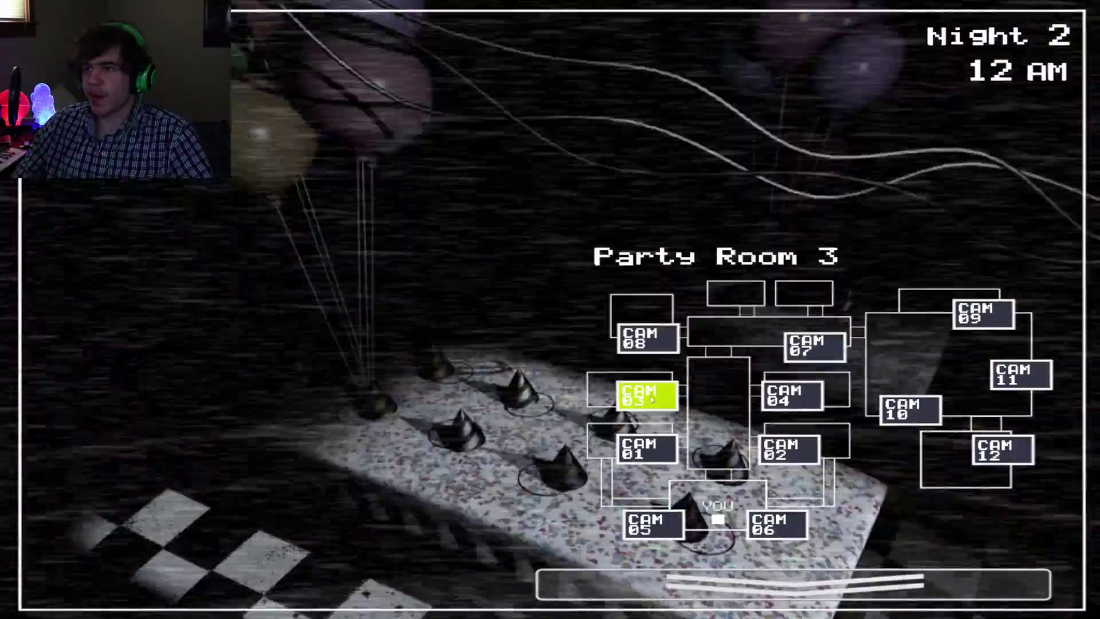
{"action": "left_click", "coordinate": [642, 446]}
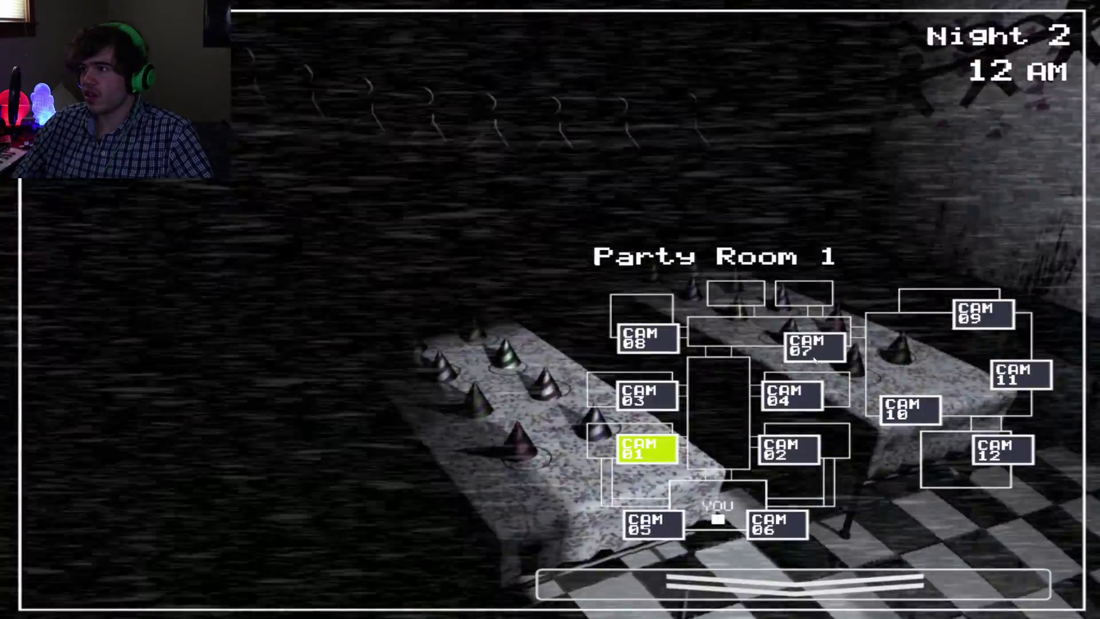
{"action": "left_click", "coordinate": [814, 345]}
{"action": "left_click", "coordinate": [984, 313]}
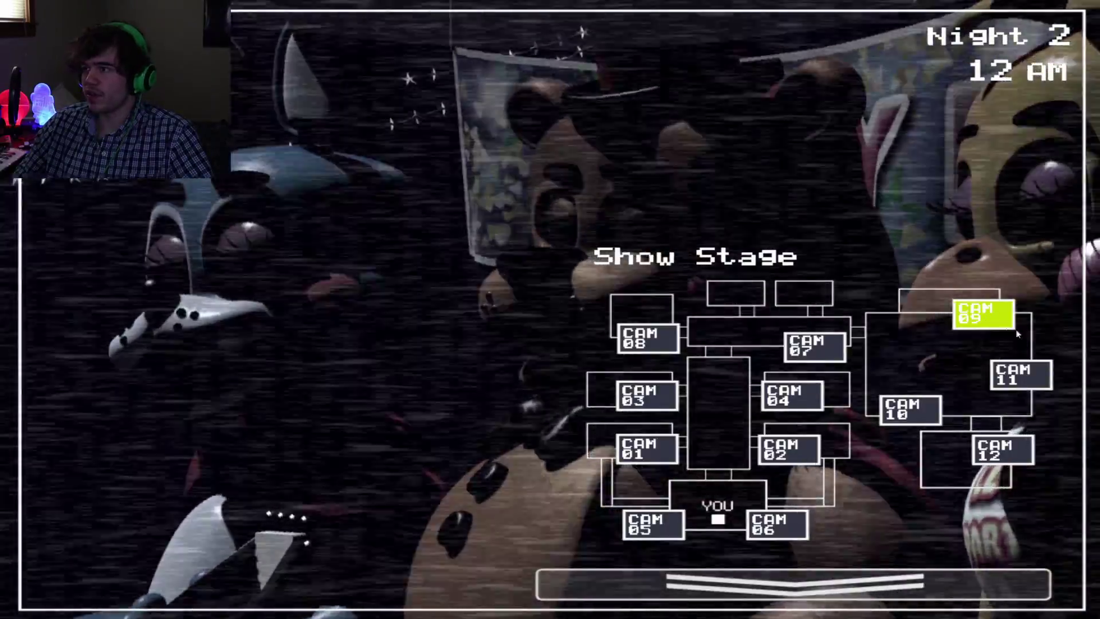
{"action": "key", "text": "ctrl"}
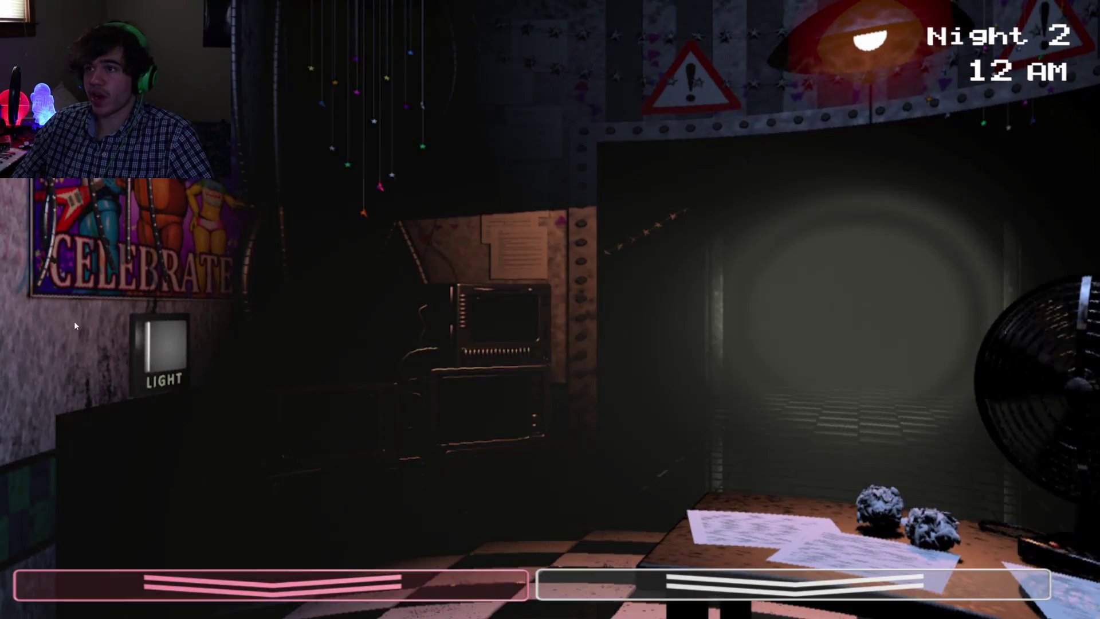
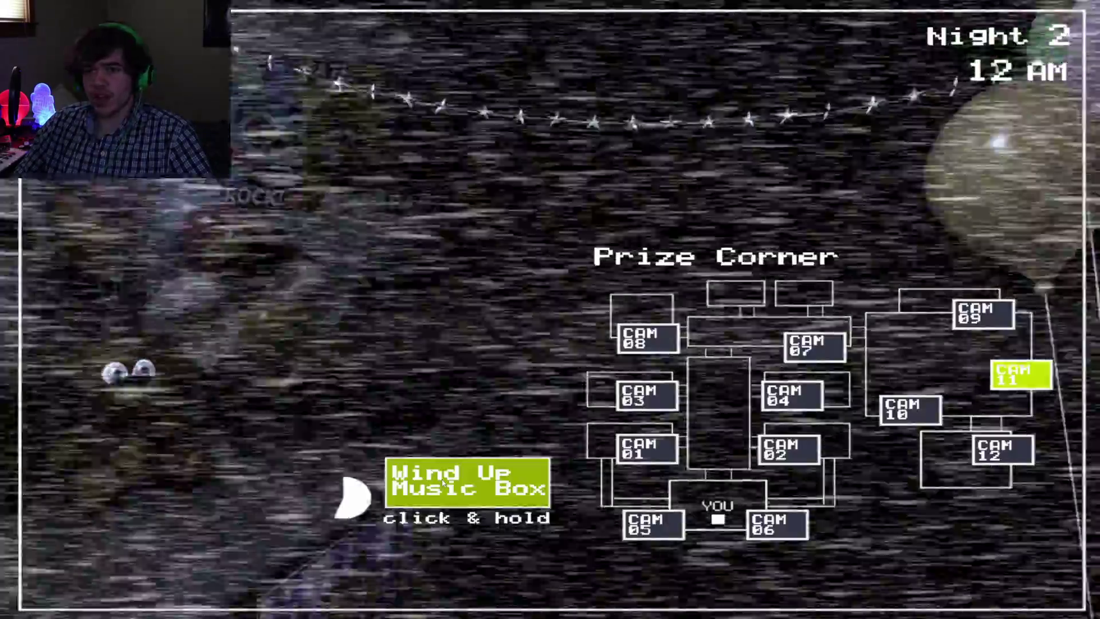
Step: Wind the Prize Corner music box, glancing at the Game Area camera between winds
{"action": "left_click", "coordinate": [467, 482]}
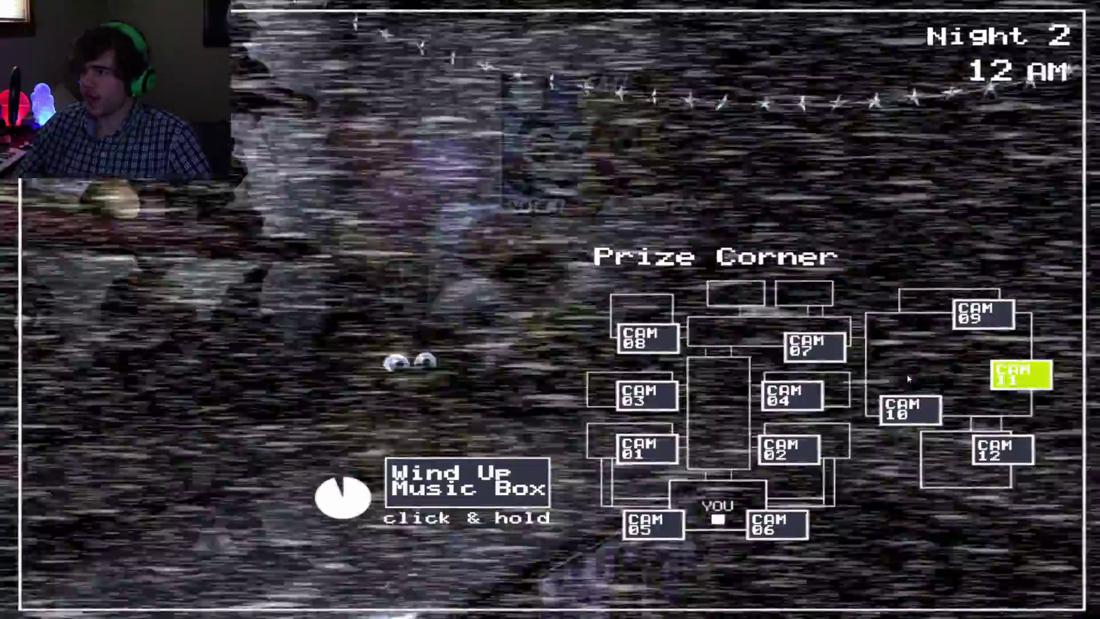
{"action": "left_click", "coordinate": [910, 408]}
{"action": "left_click", "coordinate": [1020, 375]}
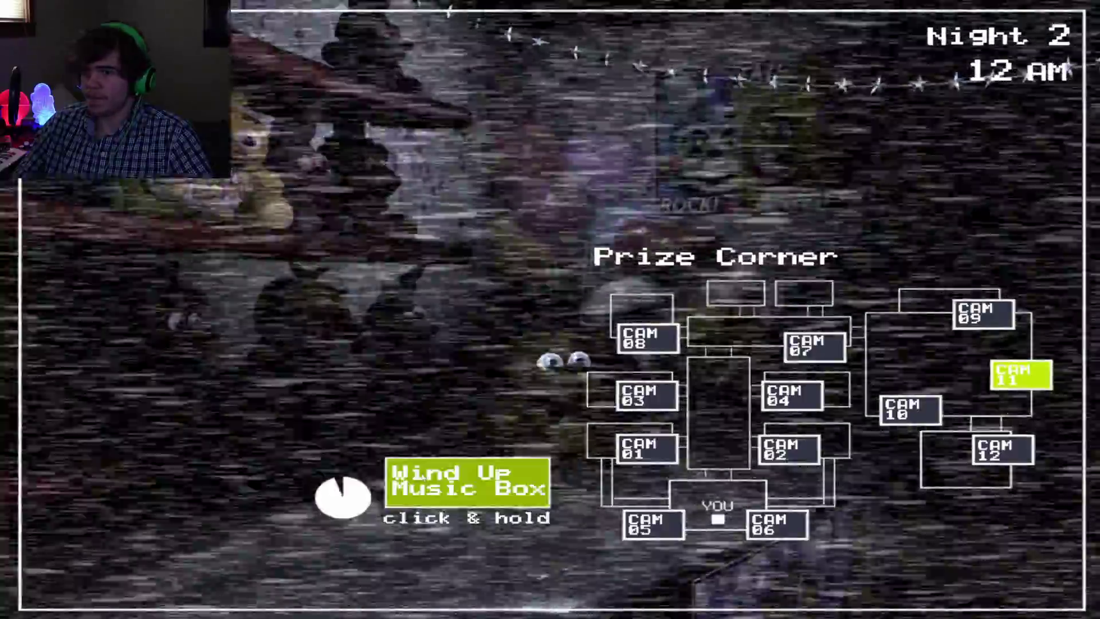
{"action": "left_click", "coordinate": [466, 481]}
{"action": "left_click", "coordinate": [882, 582]}
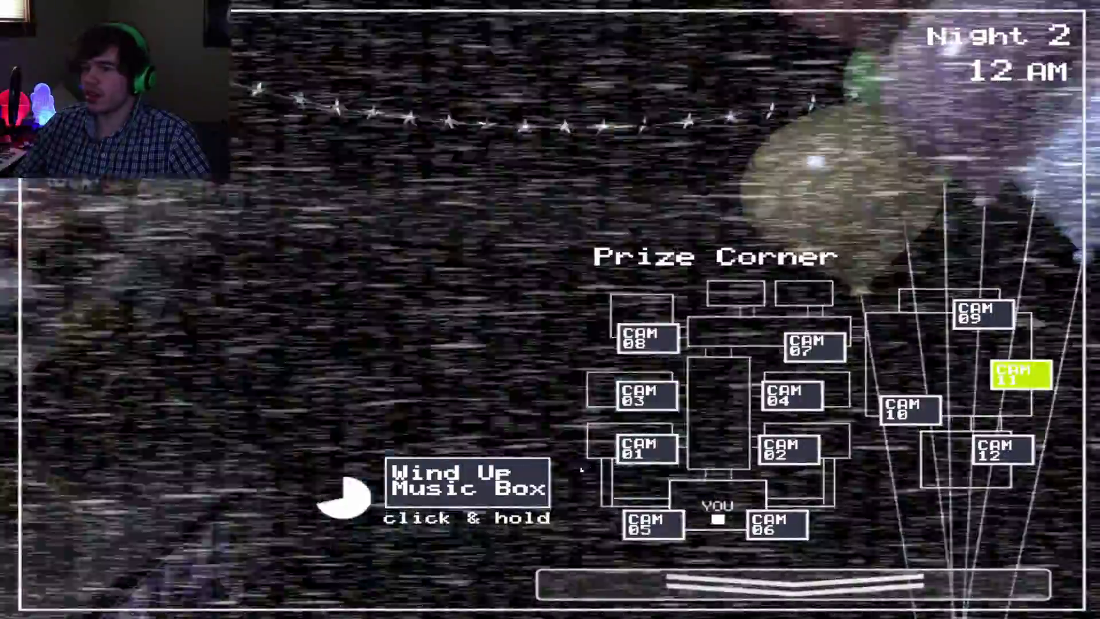
Step: Hold the music box wind, flash the hallway, and check the Show Stage camera
{"action": "left_click_drag", "start_coordinate": [468, 489], "coordinate": [469, 488]}
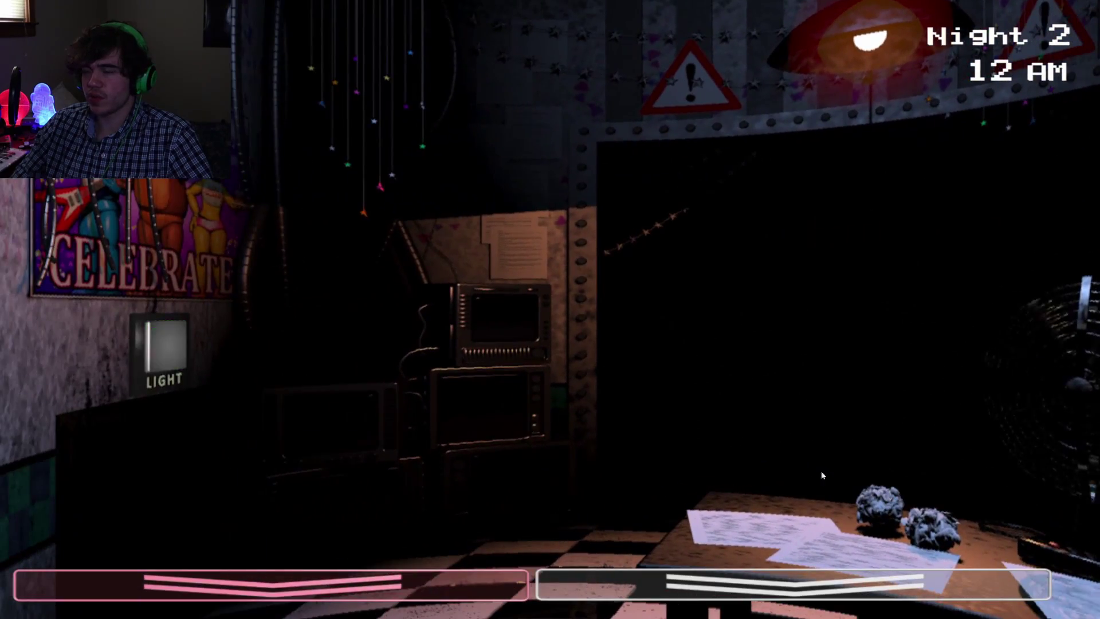
{"action": "key", "text": "ctrl"}
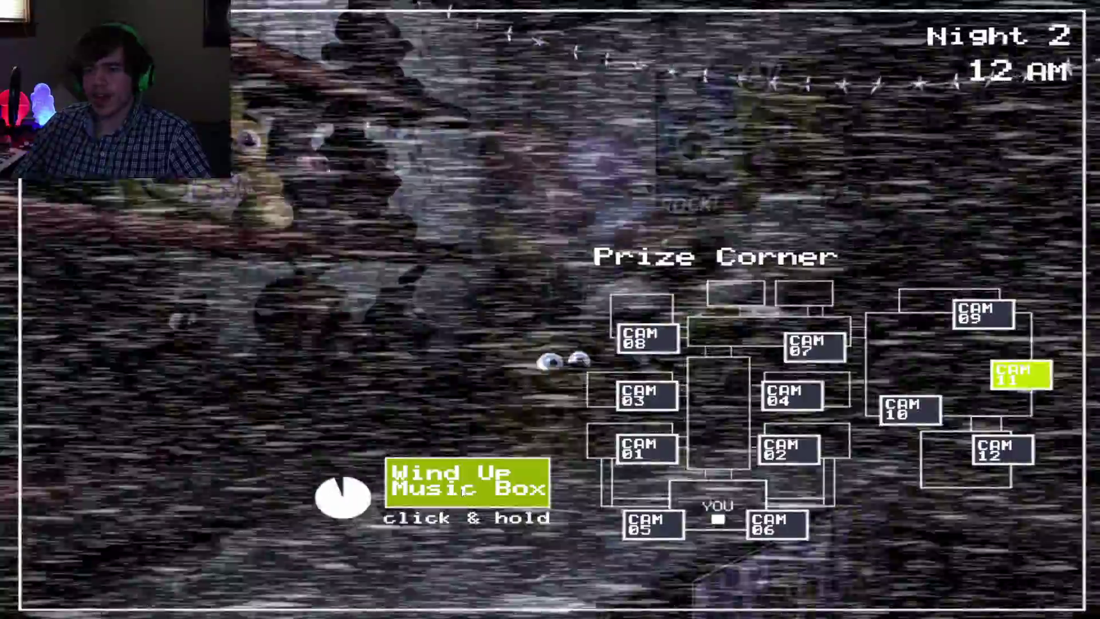
{"action": "left_click", "coordinate": [984, 314]}
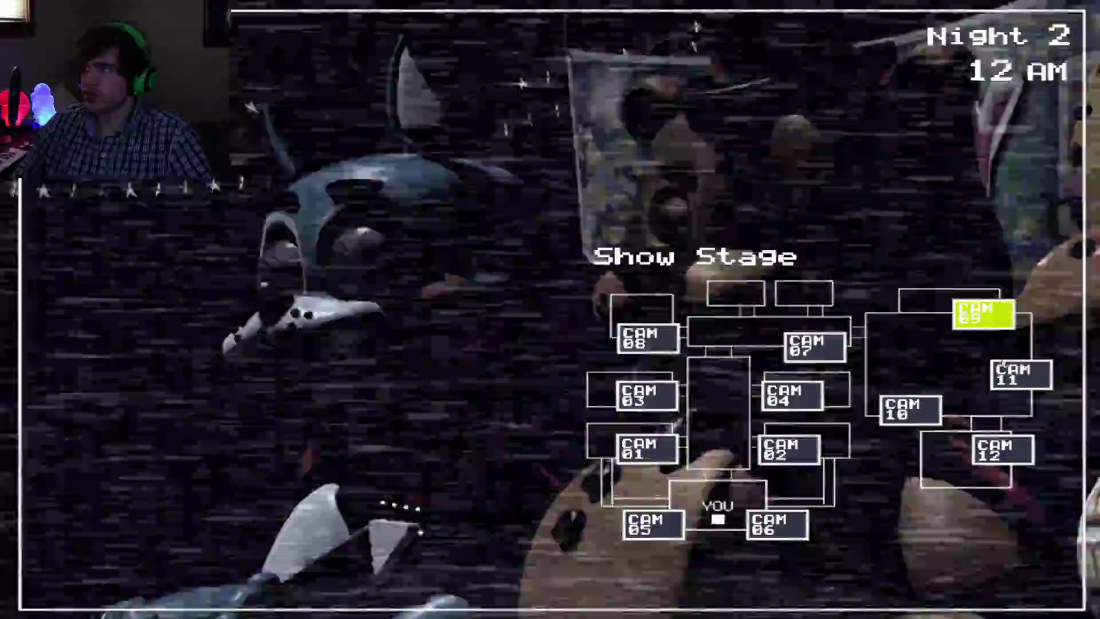
{"action": "left_click", "coordinate": [1021, 375]}
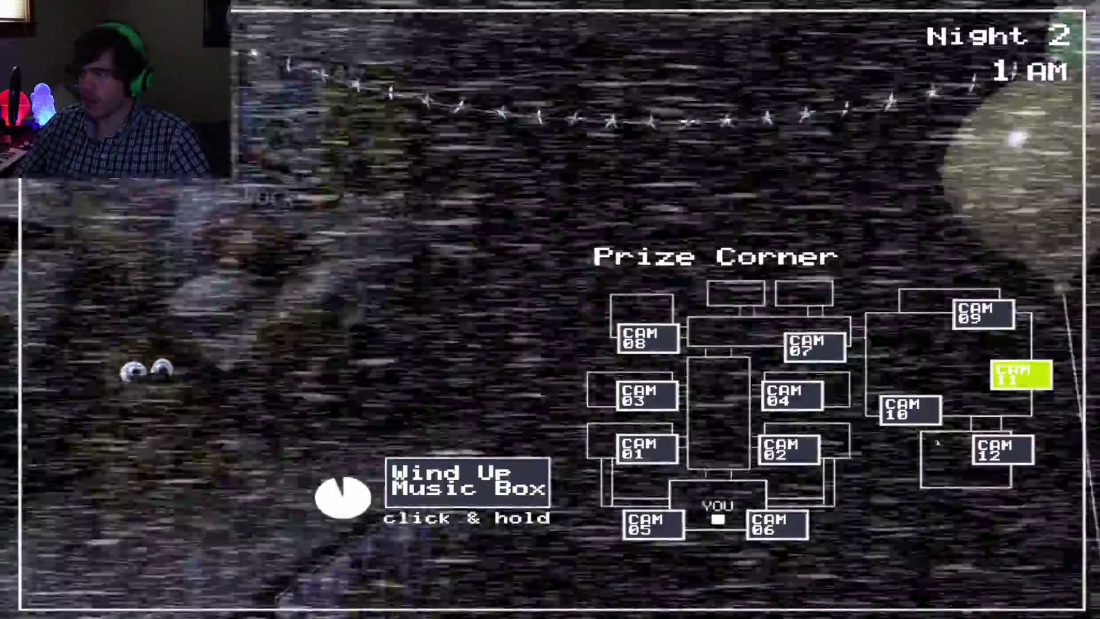
Step: Cycle through the Kid's Cove, Game Area and Show Stage cameras
{"action": "left_click", "coordinate": [995, 449]}
{"action": "left_click", "coordinate": [909, 410]}
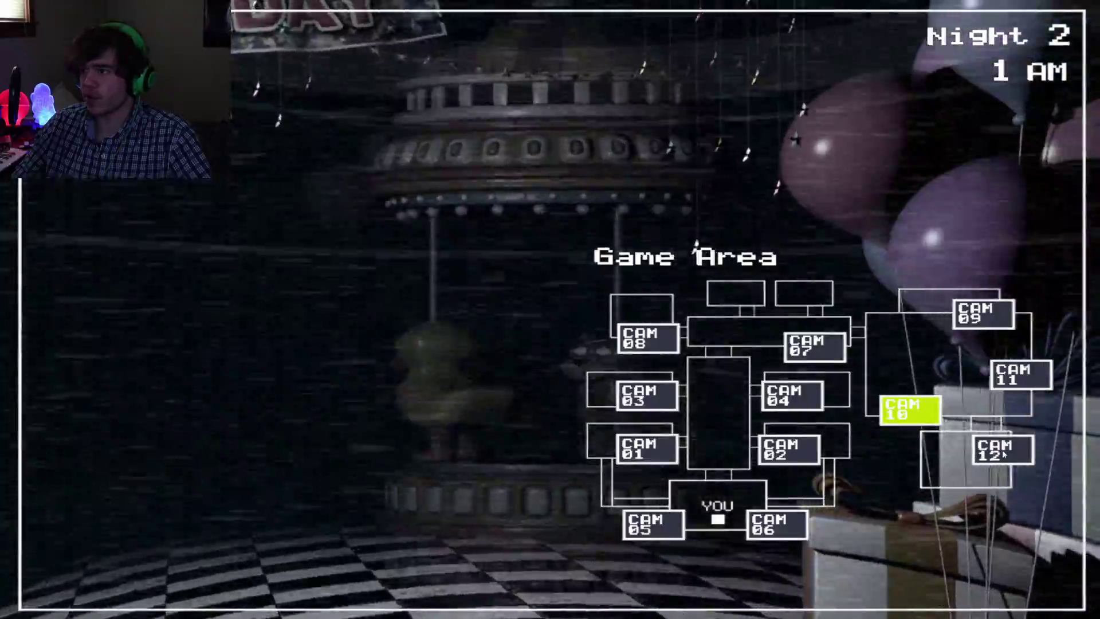
{"action": "left_click", "coordinate": [1003, 452]}
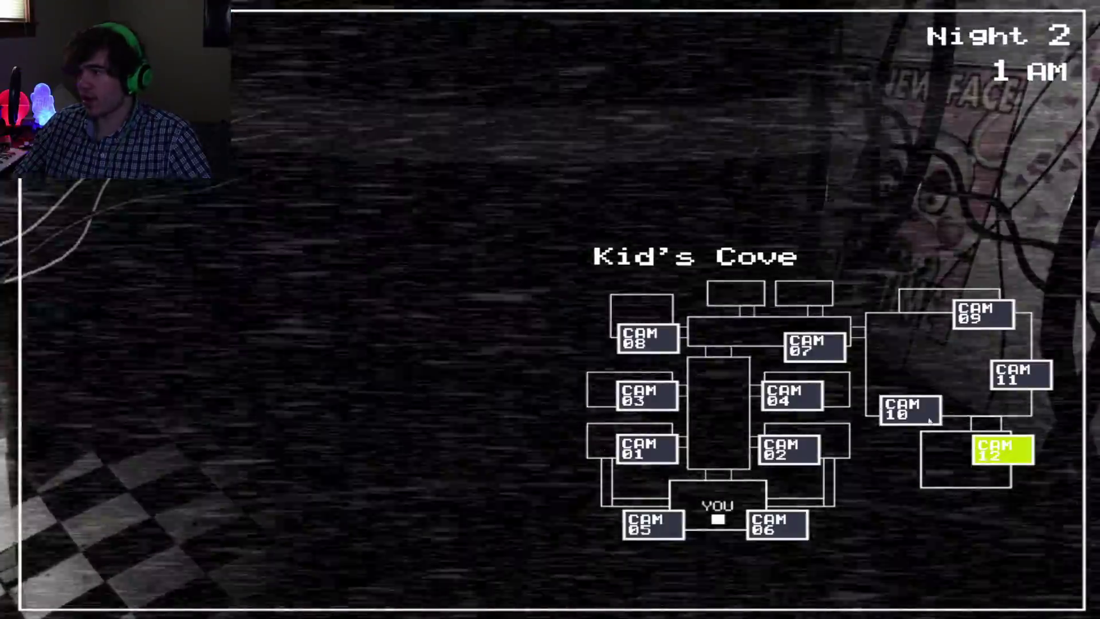
{"action": "left_click", "coordinate": [911, 411]}
{"action": "left_click", "coordinate": [979, 315]}
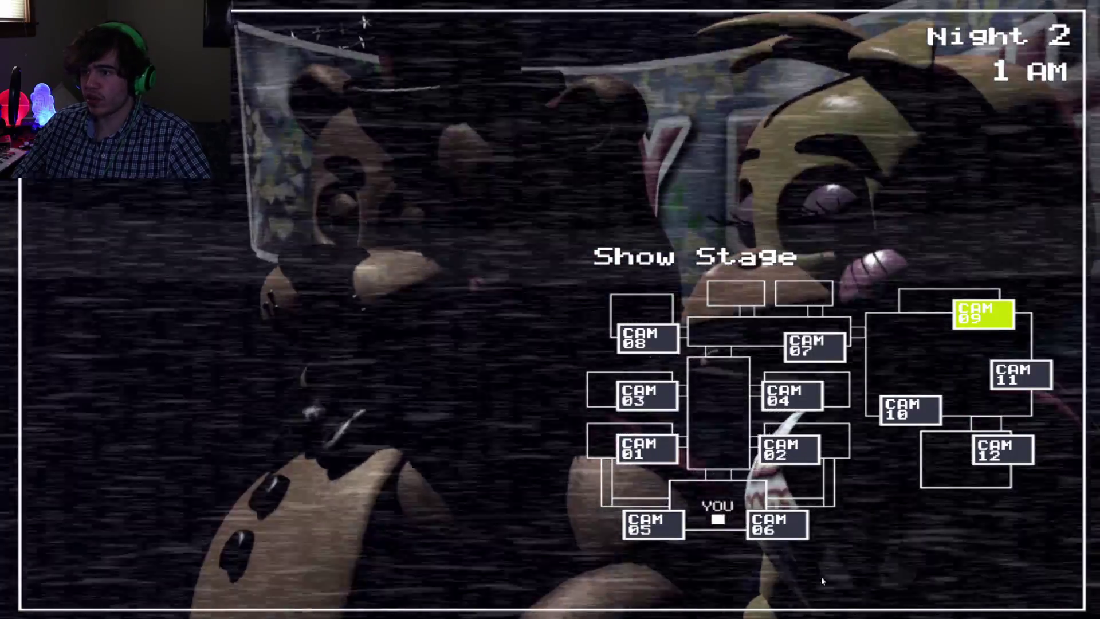
Step: Flash the hallway, then wind the Prize Corner music box to full and lower the monitor
{"action": "key", "text": "ctrl"}
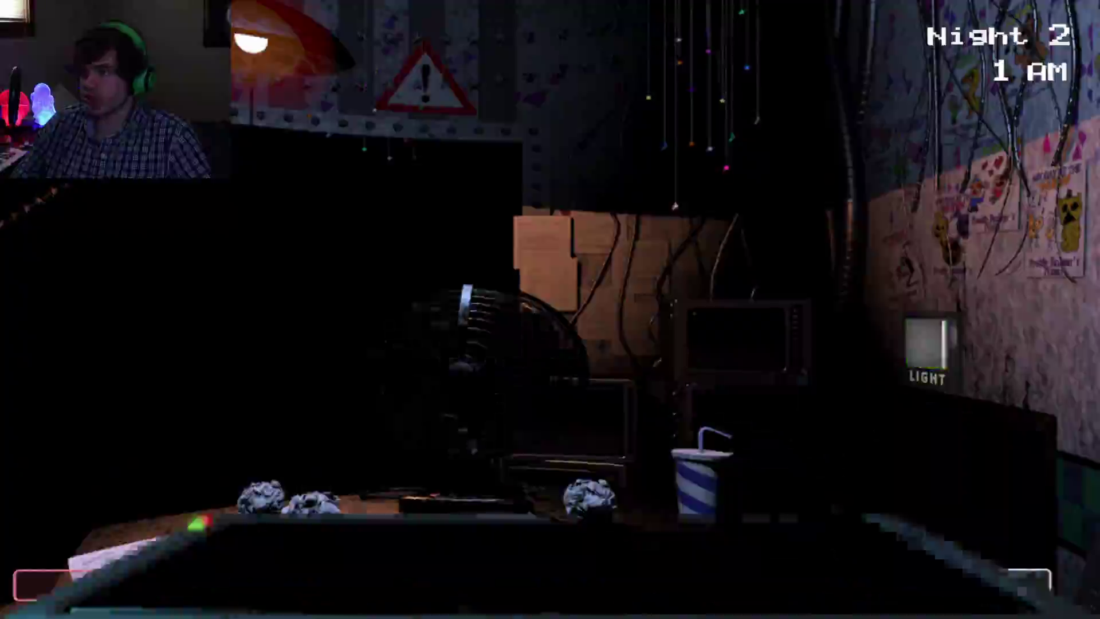
{"action": "left_click", "coordinate": [1027, 584]}
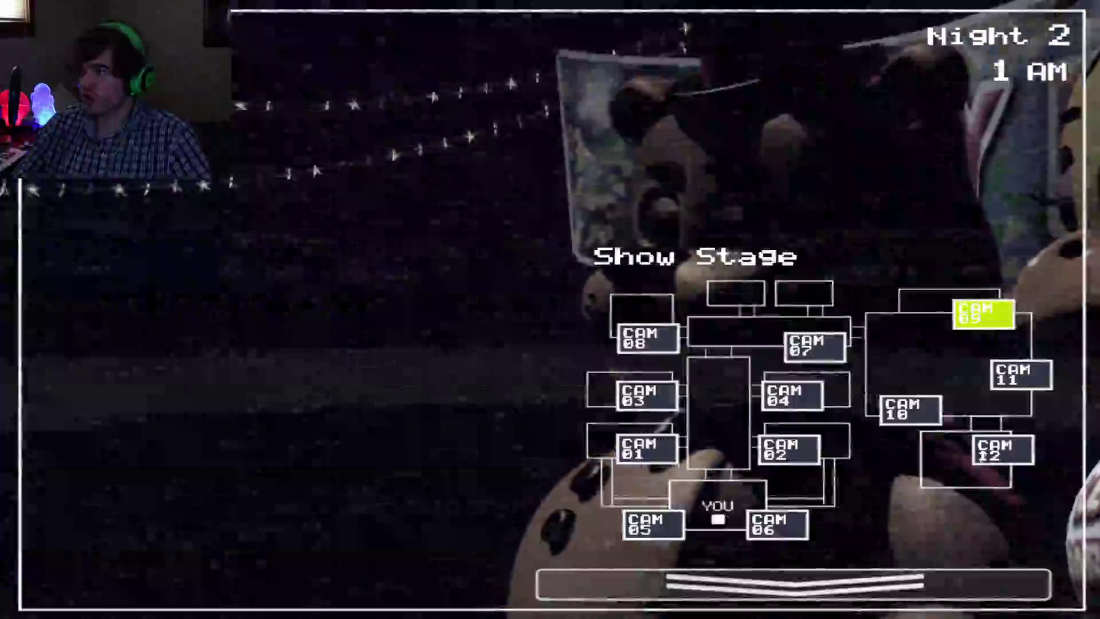
{"action": "left_click", "coordinate": [1022, 375]}
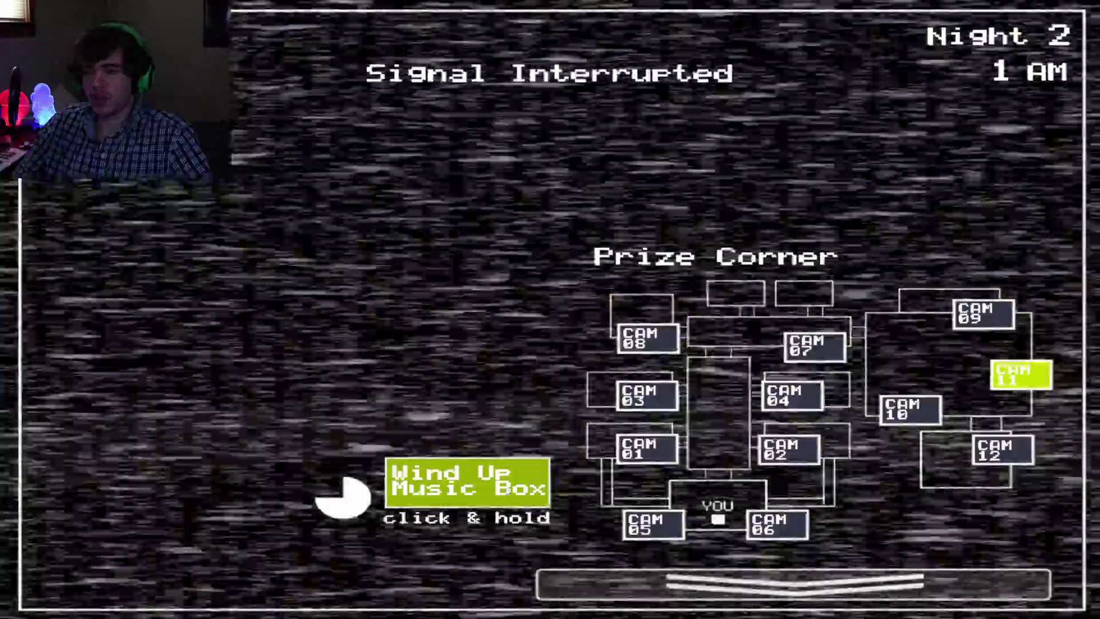
{"action": "left_click_drag", "start_coordinate": [467, 481], "coordinate": [468, 482]}
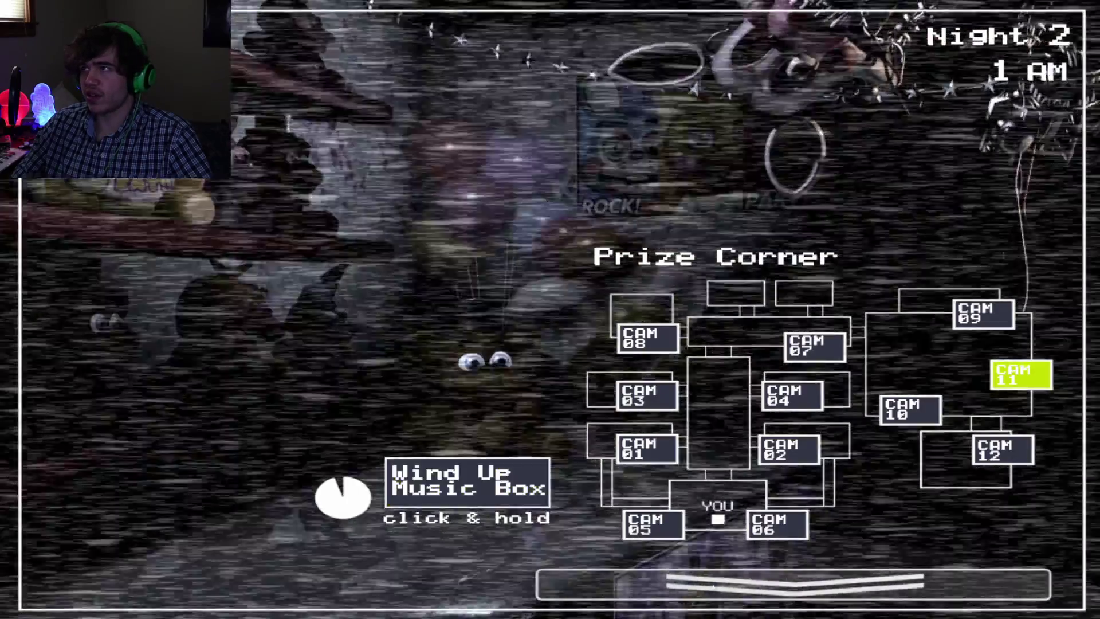
{"action": "left_click", "coordinate": [792, 584]}
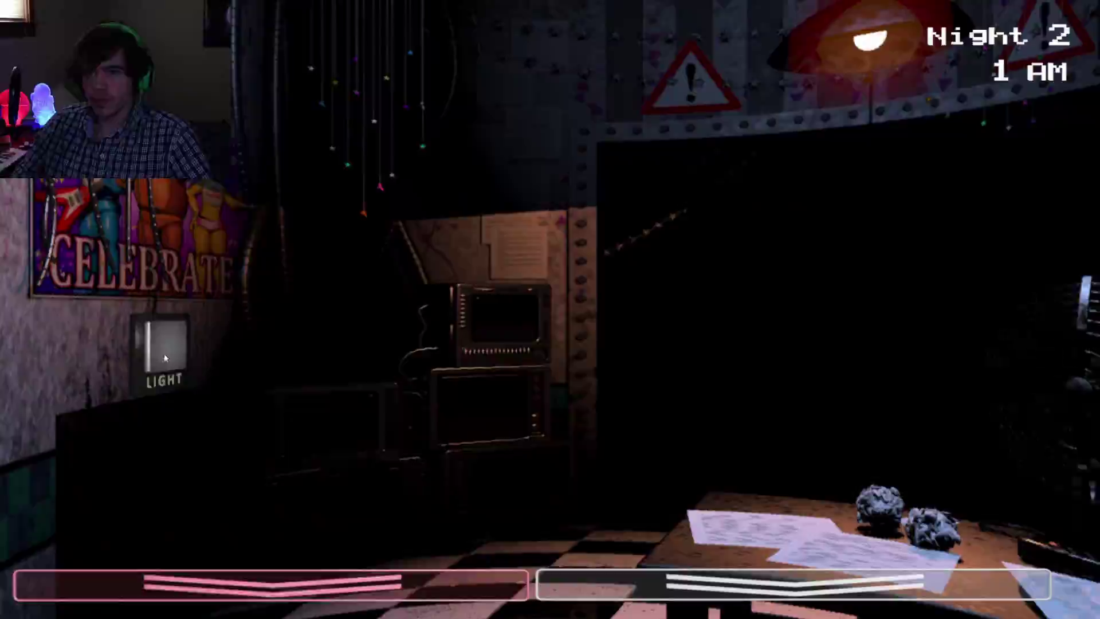
Step: Flash the hallway and recheck the Game Area and Kid's Cove cameras
{"action": "key", "text": "ctrl"}
{"action": "left_click", "coordinate": [791, 584]}
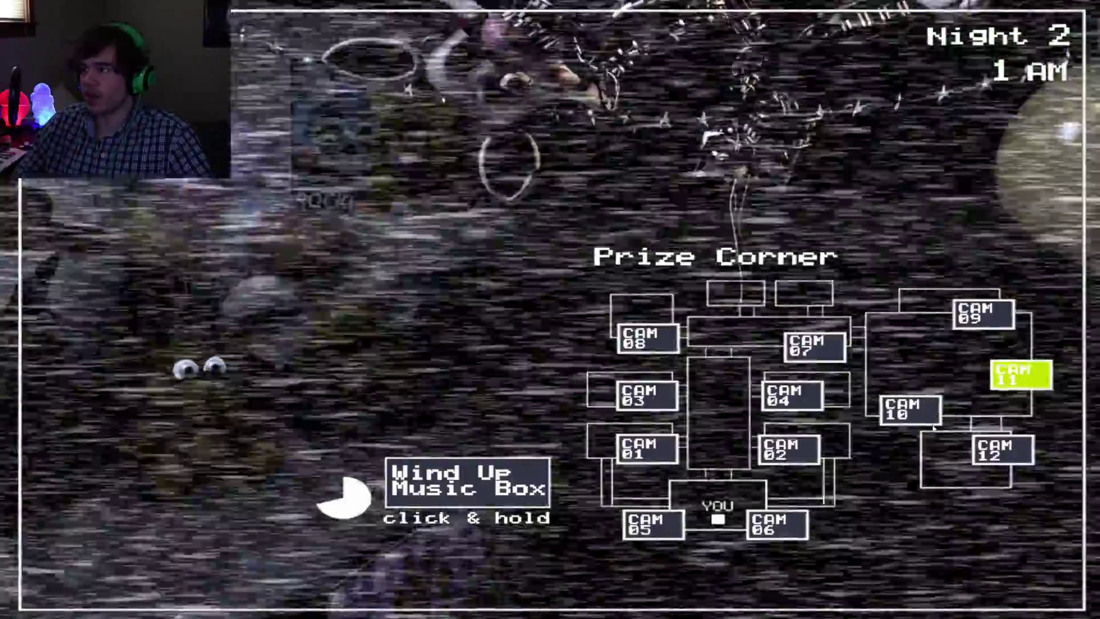
{"action": "left_click", "coordinate": [927, 410]}
{"action": "left_click", "coordinate": [997, 449]}
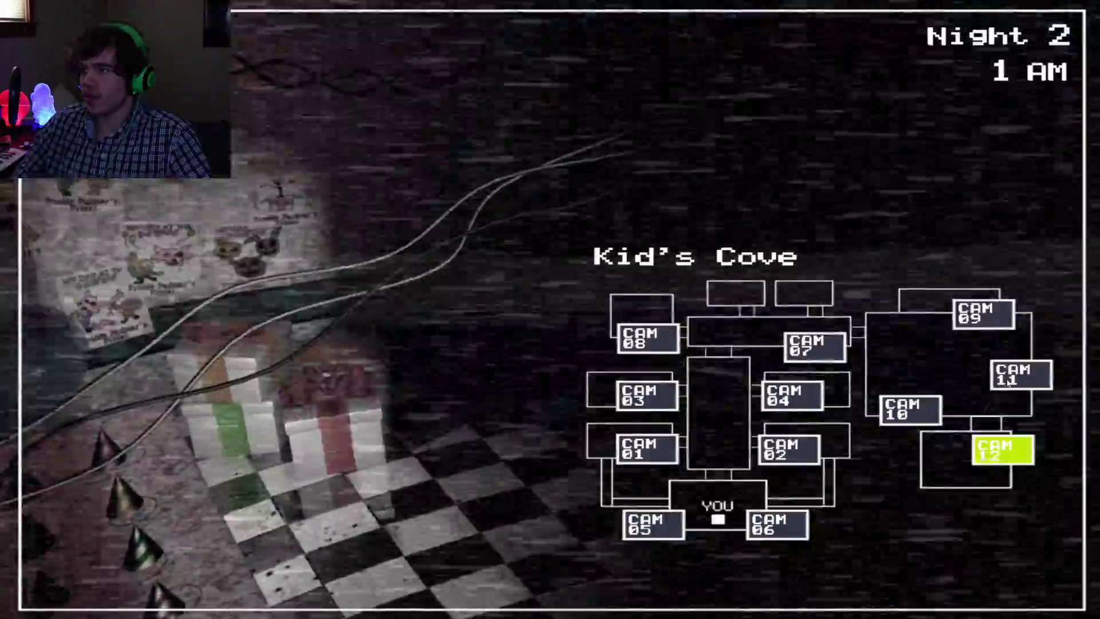
{"action": "left_click", "coordinate": [910, 410]}
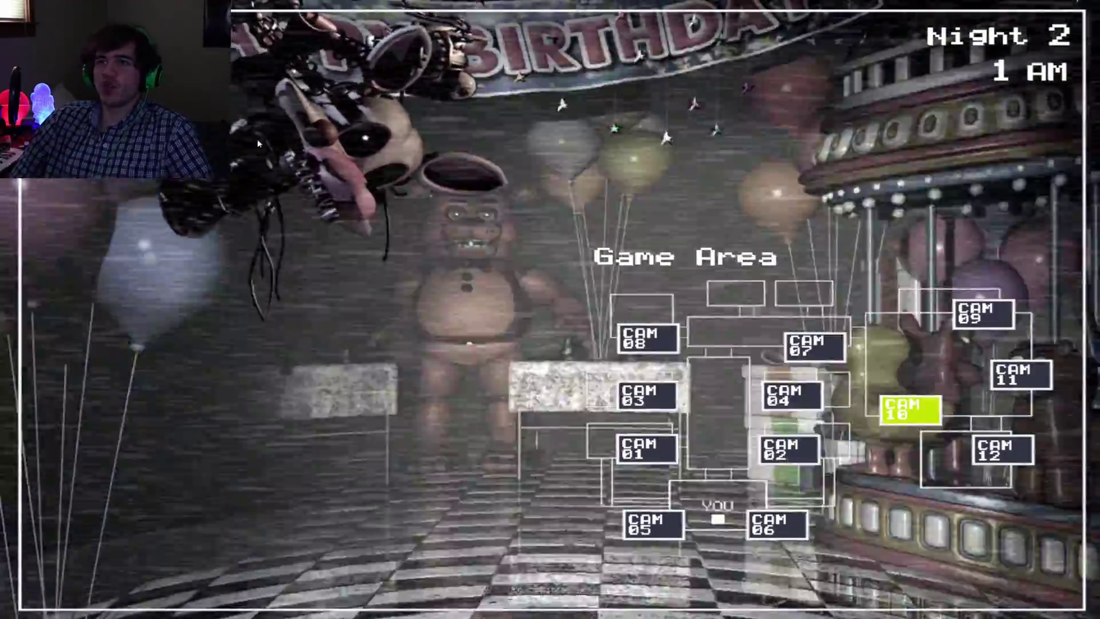
Step: Top up the music box on Prize Corner, then light the hallway and right vent
{"action": "key", "text": "ctrl"}
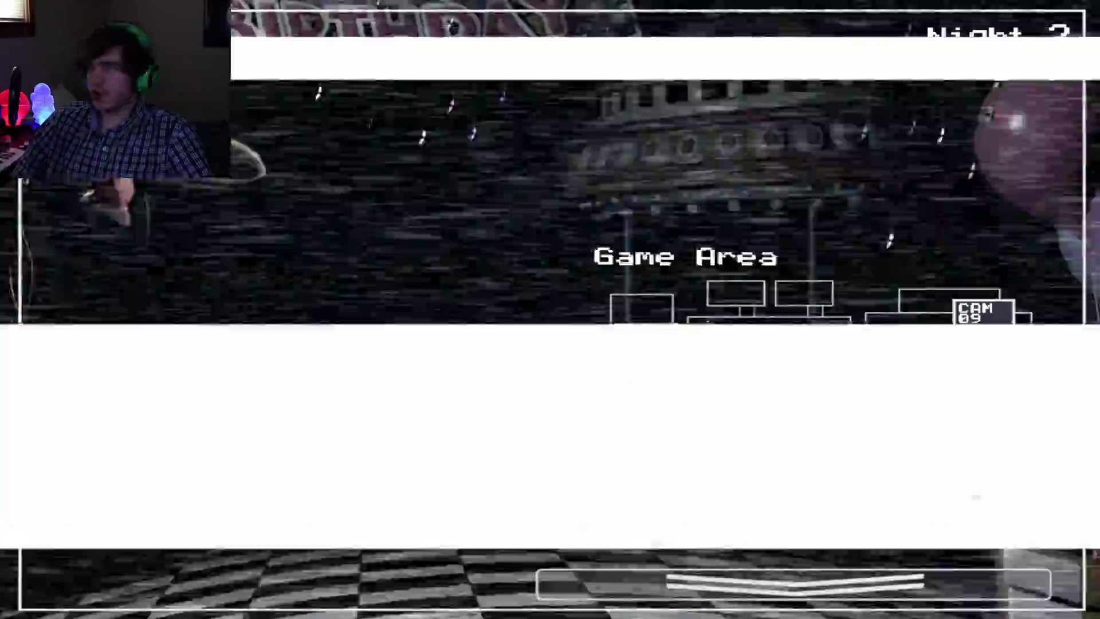
{"action": "left_click", "coordinate": [984, 311]}
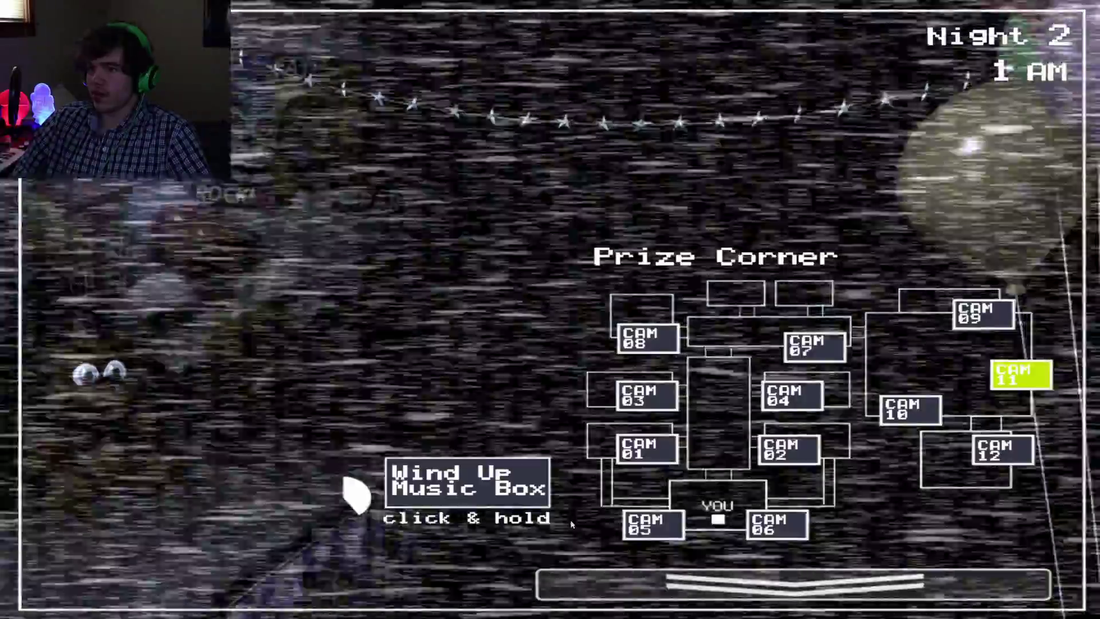
{"action": "left_click_drag", "start_coordinate": [481, 490], "coordinate": [505, 503]}
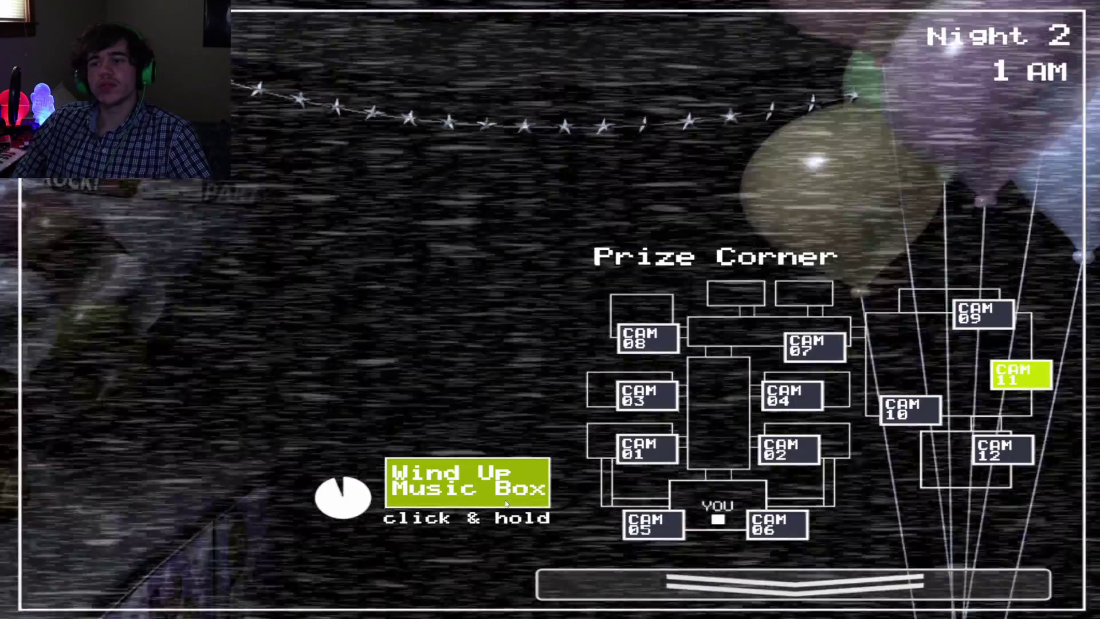
{"action": "left_click", "coordinate": [791, 584]}
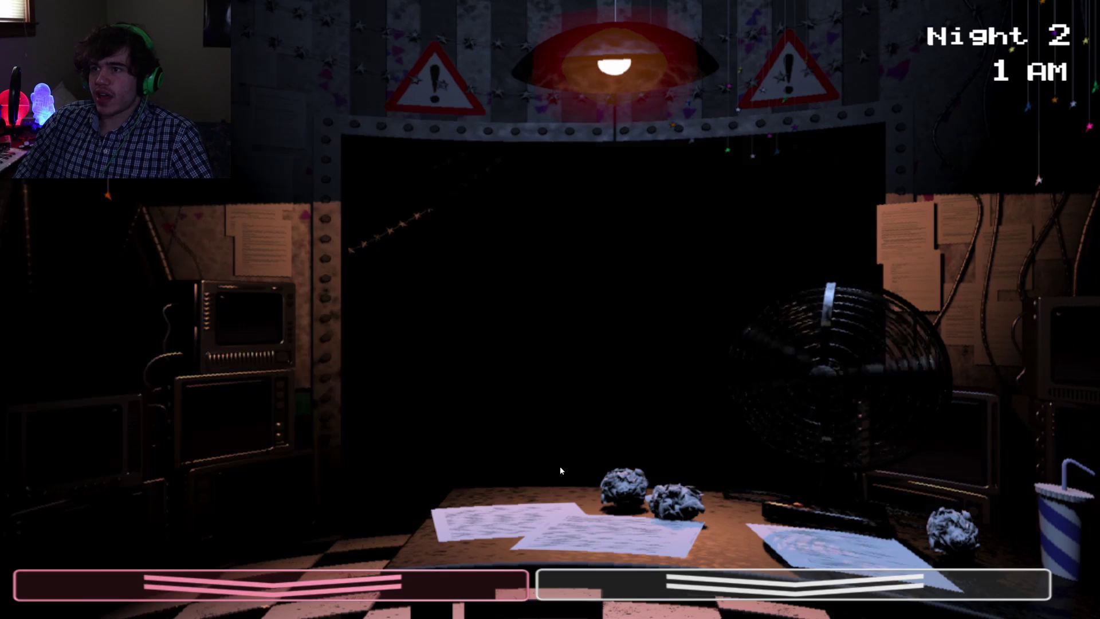
{"action": "key", "text": "ctrl"}
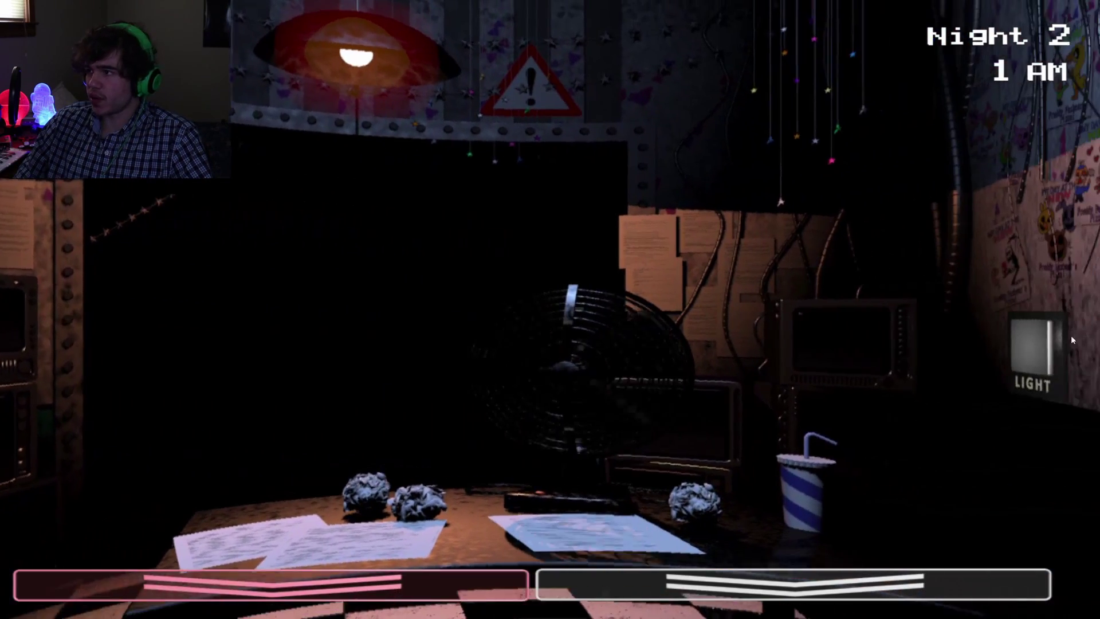
{"action": "left_click", "coordinate": [988, 344]}
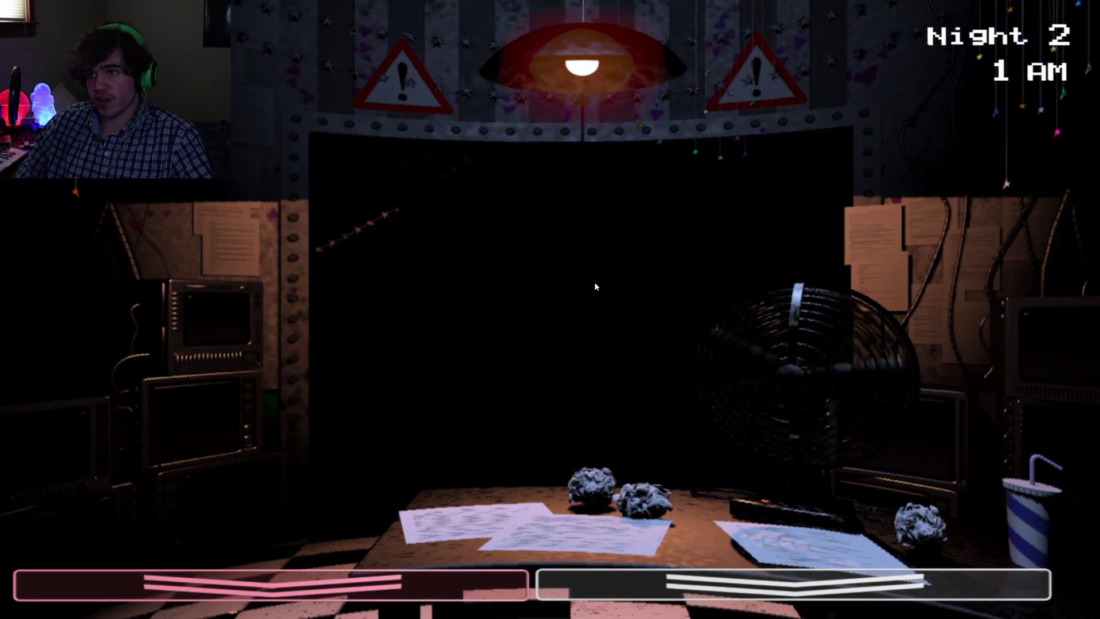
Step: Flash the flashlight to check the left vent area
{"action": "key", "text": "ctrl"}
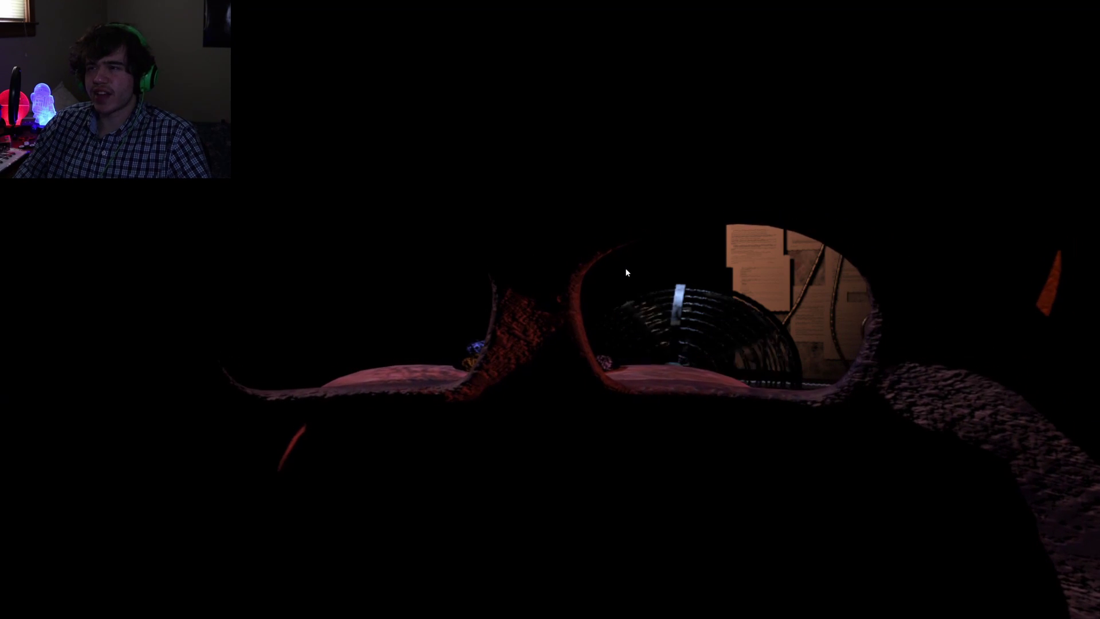
Step: Remove the Freddy mask, flash Toy Freddy in the hallway, and light both air vents
{"action": "left_click", "coordinate": [270, 584]}
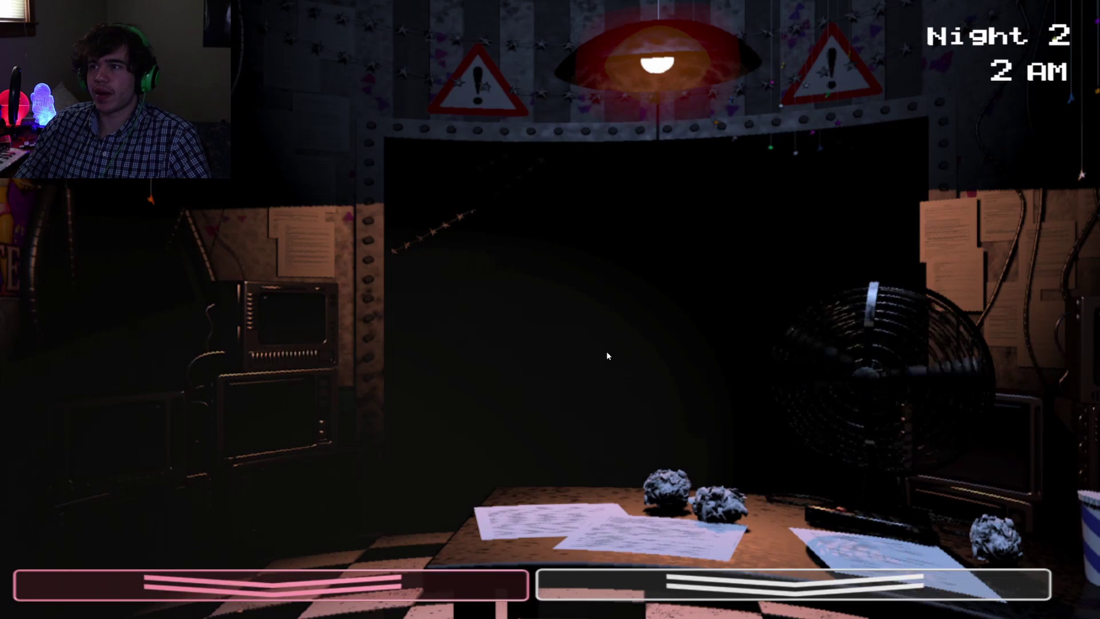
{"action": "key", "text": "ctrl"}
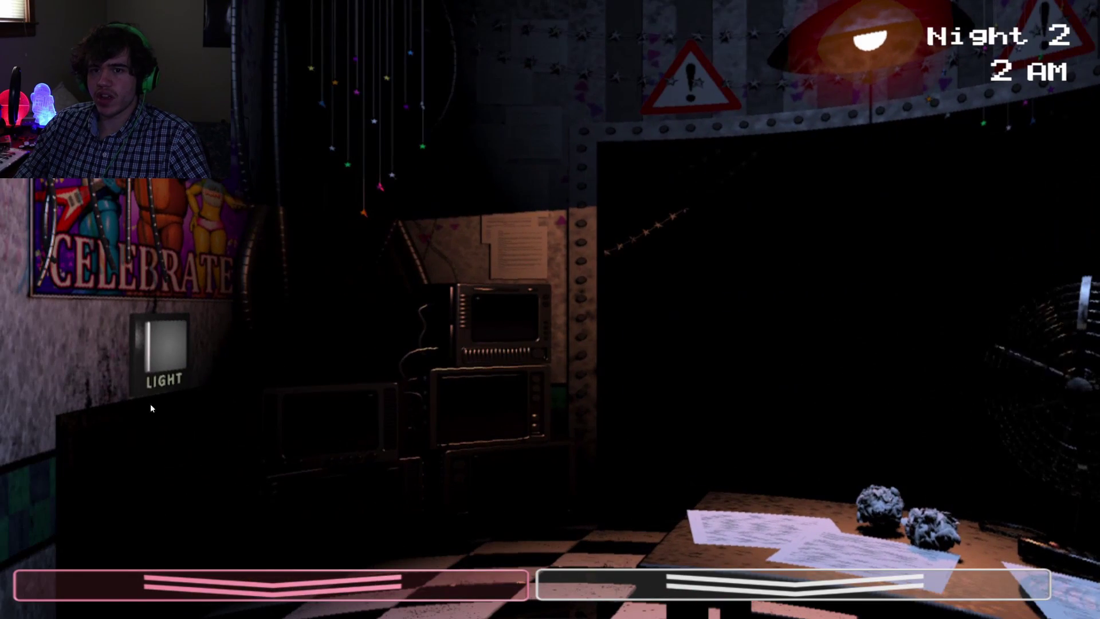
{"action": "left_click", "coordinate": [165, 348]}
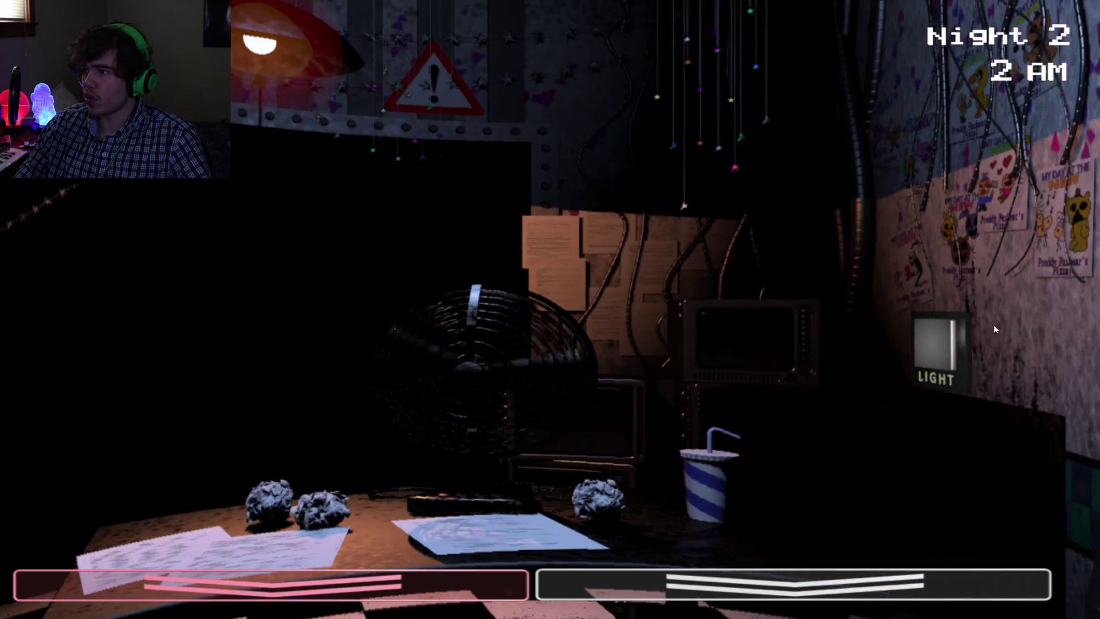
{"action": "left_click", "coordinate": [930, 352]}
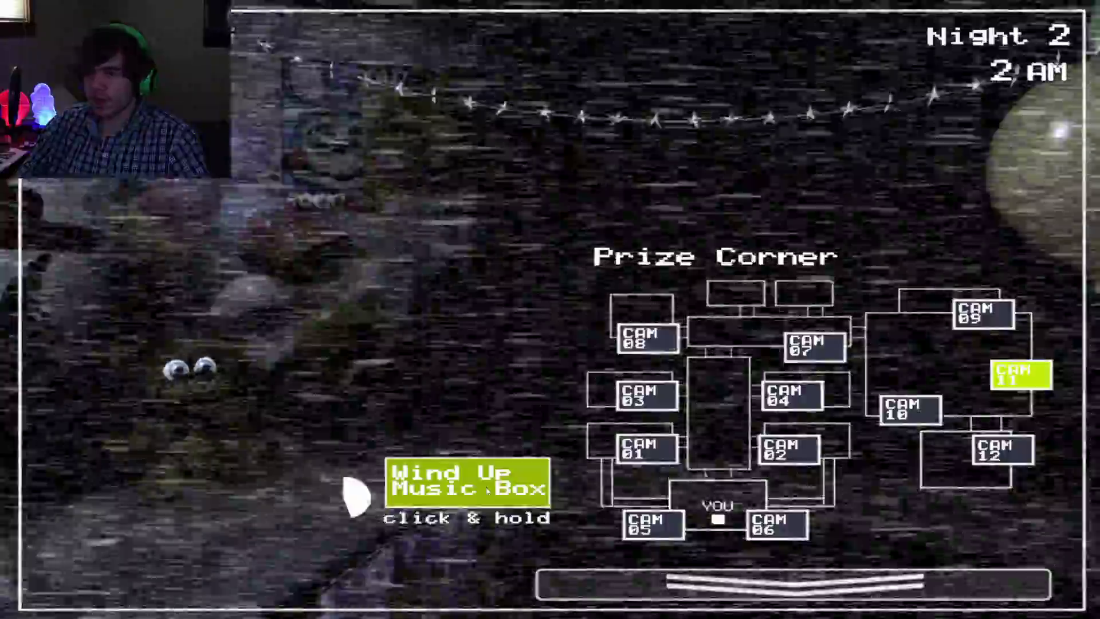
Step: Wind the music box nearly full on Prize Corner and lower the monitor
{"action": "left_click", "coordinate": [480, 484]}
{"action": "left_click_drag", "start_coordinate": [480, 484], "coordinate": [484, 487]}
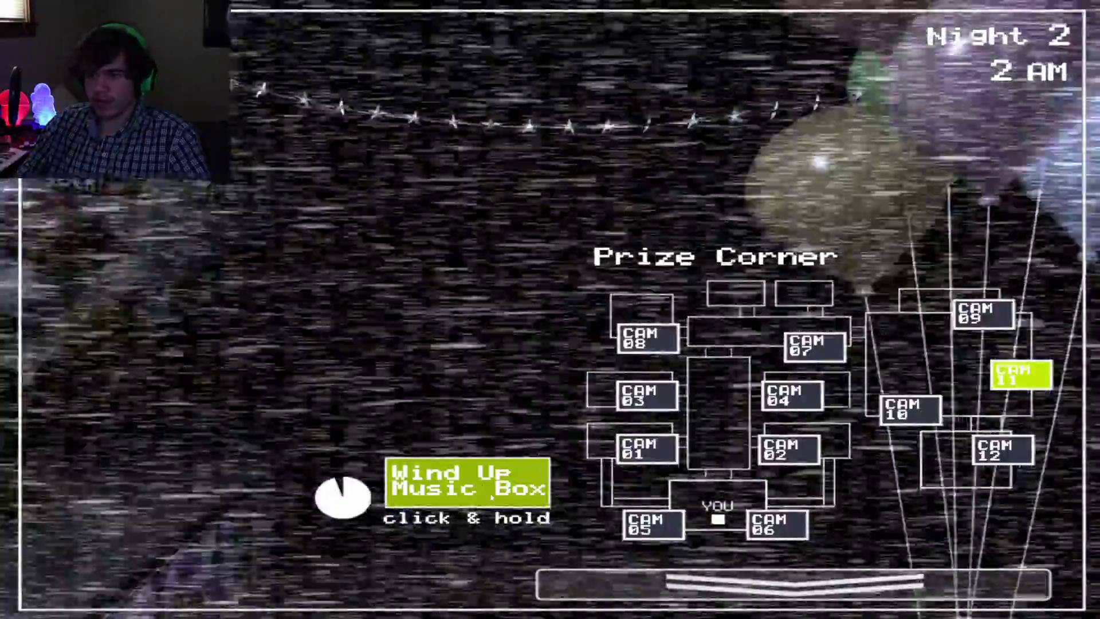
{"action": "left_click", "coordinate": [550, 584]}
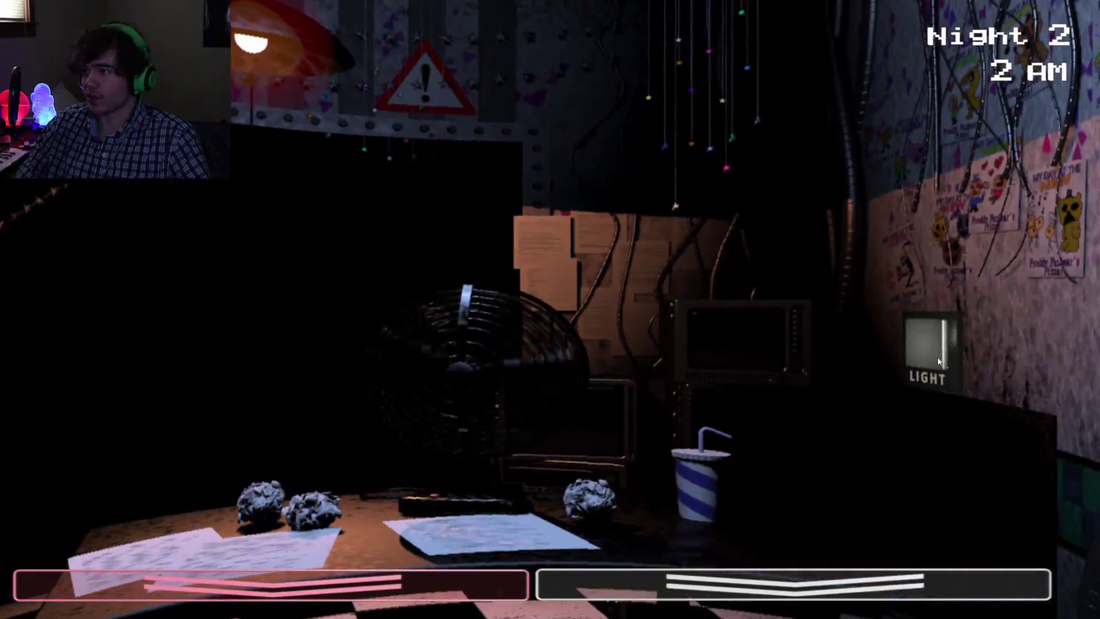
Step: Check Party Room 1, both air vent cameras and Party Room 2, then return to Prize Corner
{"action": "left_click", "coordinate": [923, 571]}
{"action": "left_click", "coordinate": [646, 448]}
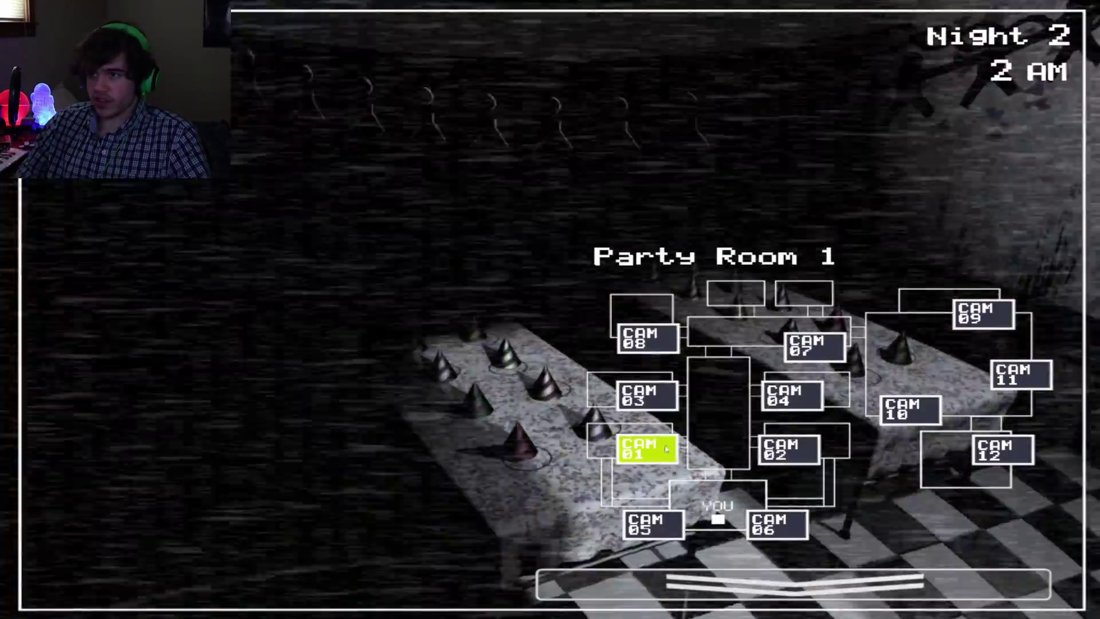
{"action": "left_click", "coordinate": [651, 522]}
{"action": "left_click", "coordinate": [776, 522]}
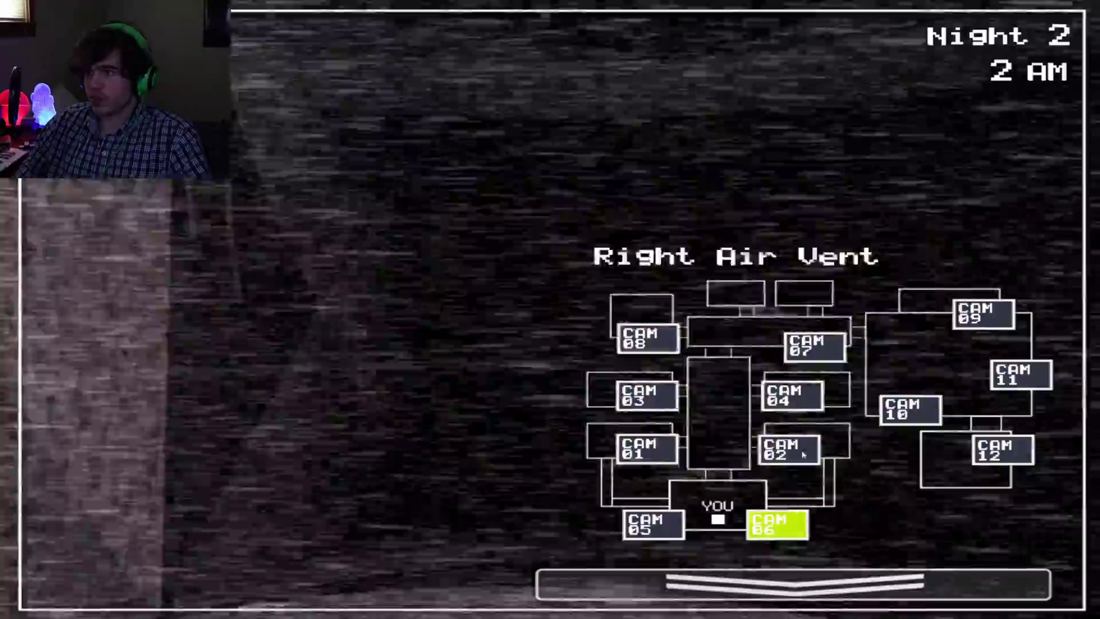
{"action": "left_click", "coordinate": [788, 449]}
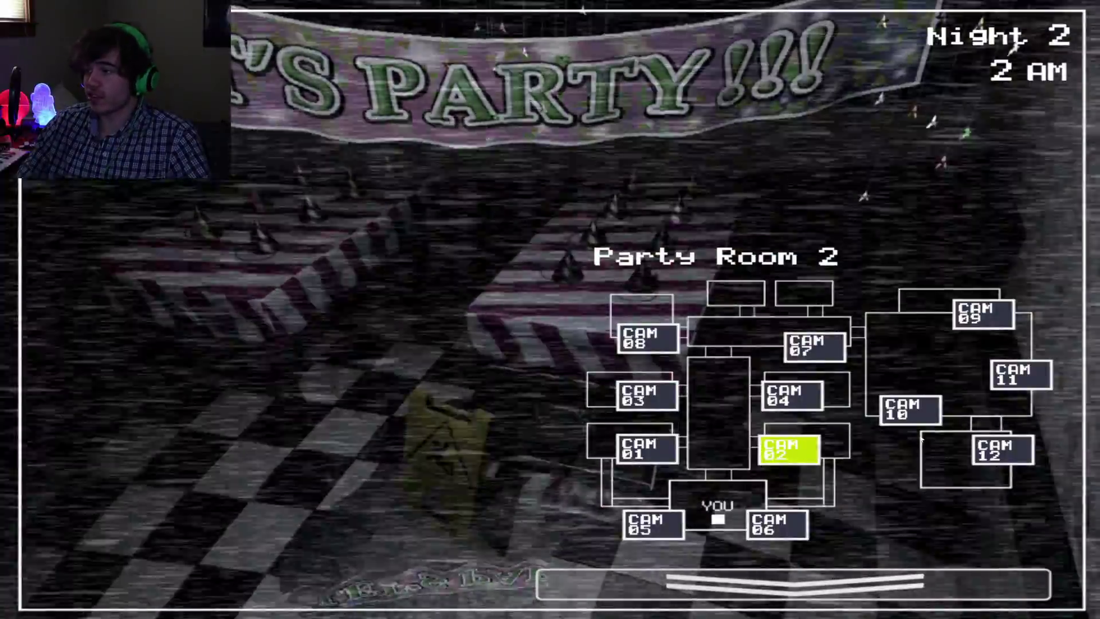
{"action": "left_click", "coordinate": [1021, 375]}
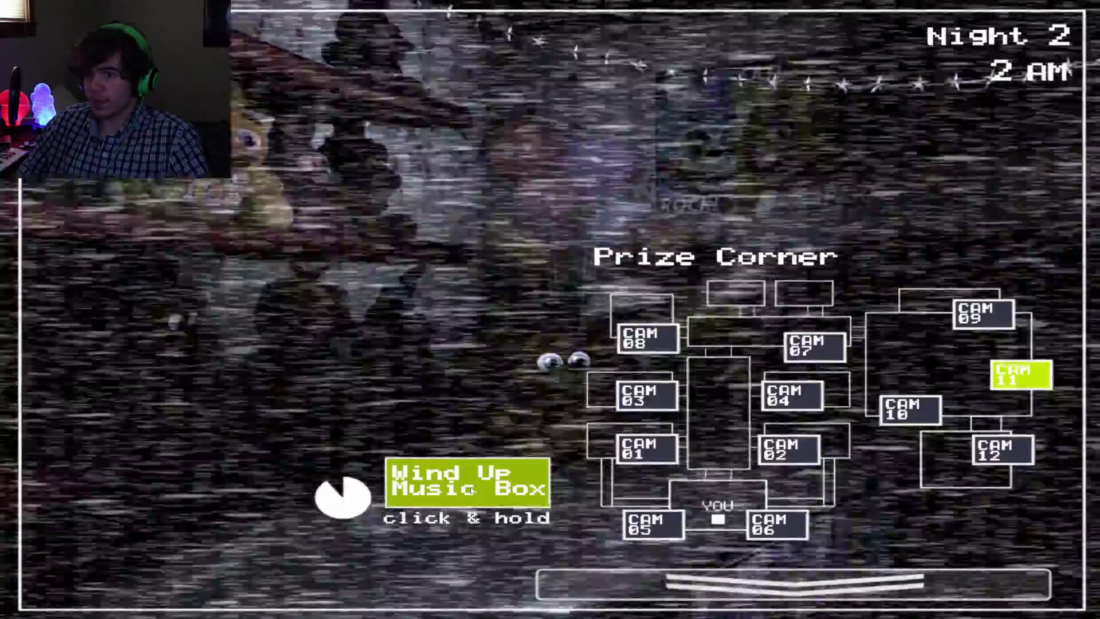
{"action": "left_click", "coordinate": [790, 585]}
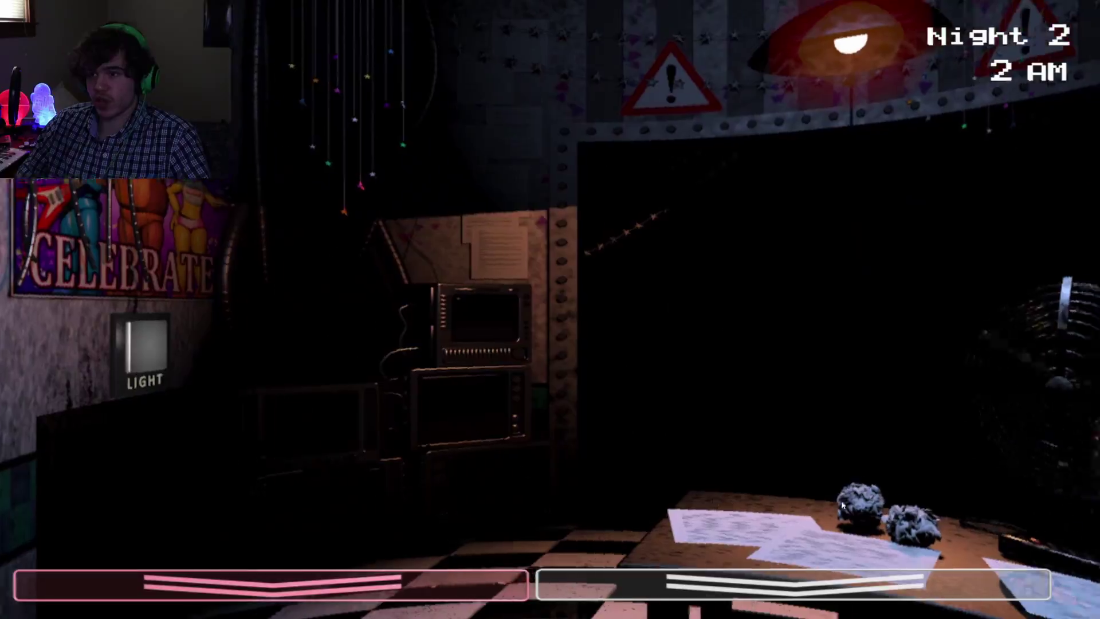
Step: Recheck the Left Vent, Party Room 1 and Right Vent cameras, then light the left vent and hallway
{"action": "left_click", "coordinate": [790, 584]}
{"action": "left_click", "coordinate": [653, 523]}
{"action": "left_click", "coordinate": [646, 447]}
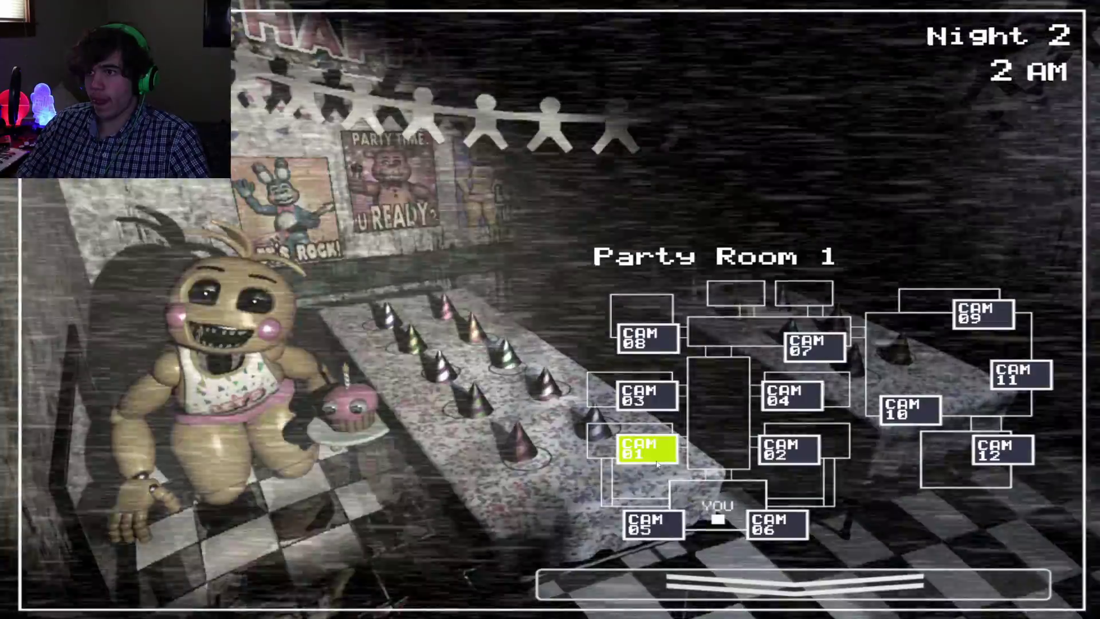
{"action": "left_click", "coordinate": [778, 522]}
{"action": "left_click", "coordinate": [790, 585]}
{"action": "left_click", "coordinate": [120, 352]}
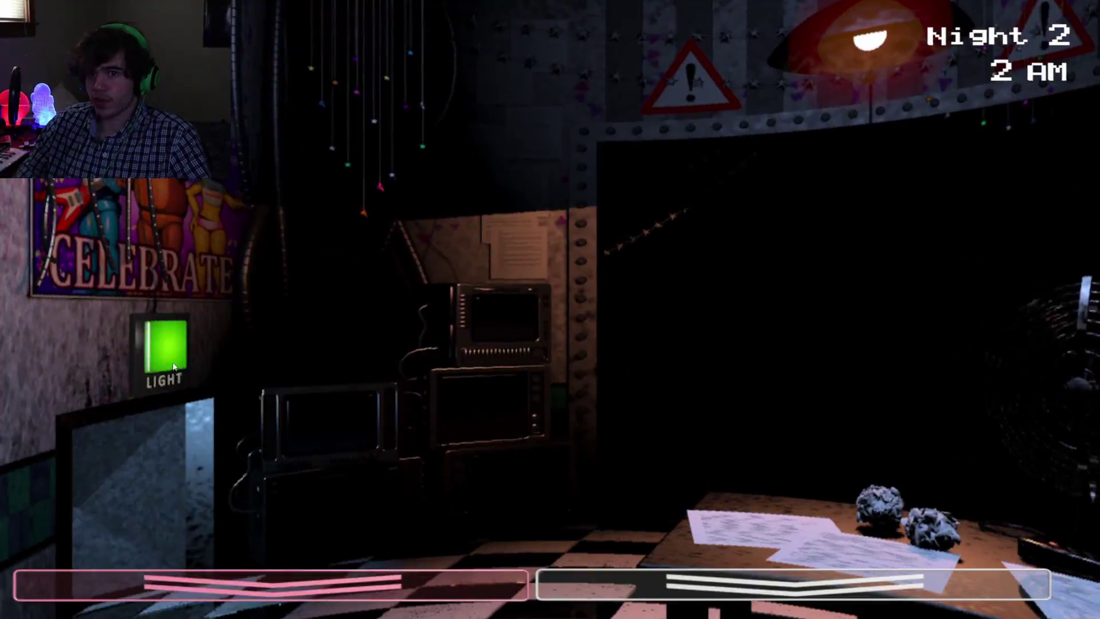
{"action": "key", "text": "ctrl"}
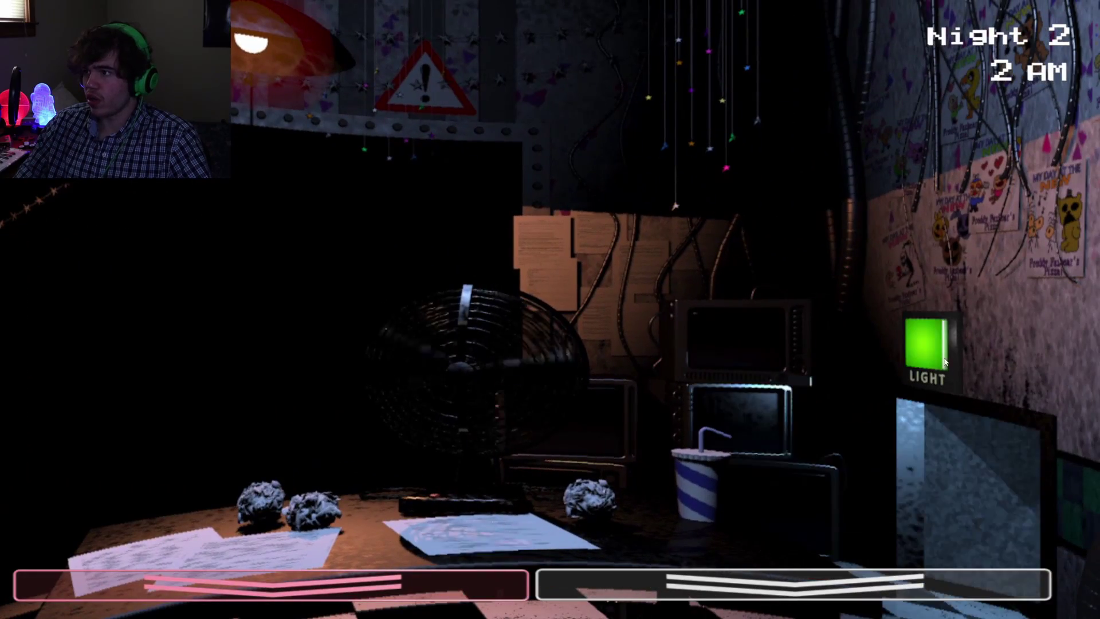
Step: Glance at Prize Corner, then flash the left vent and the hallway
{"action": "left_click", "coordinate": [791, 584]}
{"action": "left_click", "coordinate": [1010, 378]}
{"action": "left_click", "coordinate": [790, 584]}
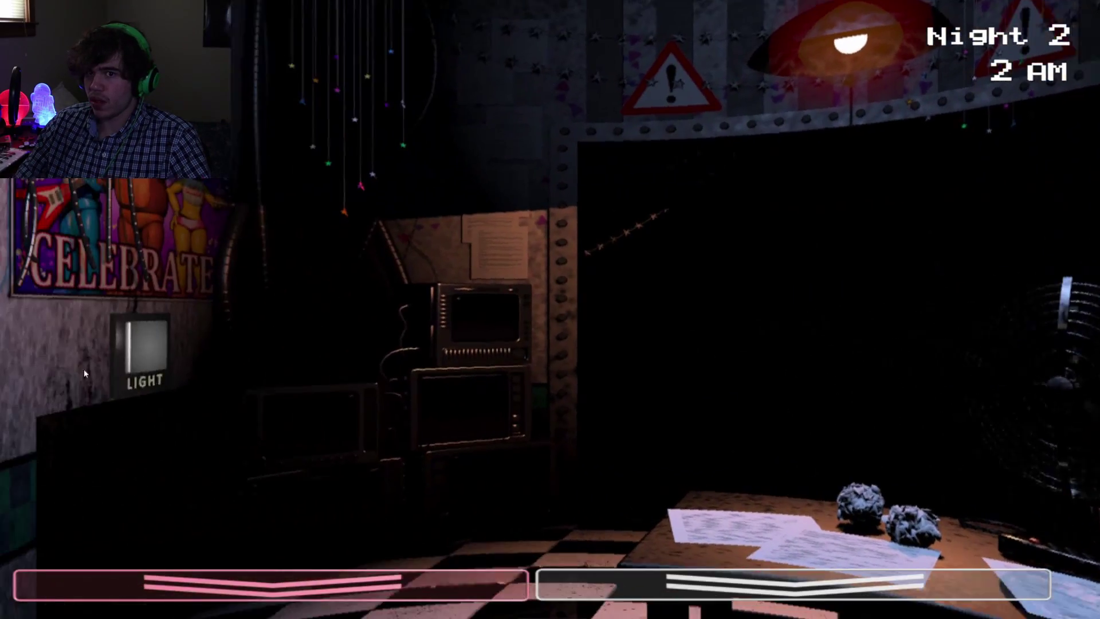
{"action": "left_click", "coordinate": [118, 322]}
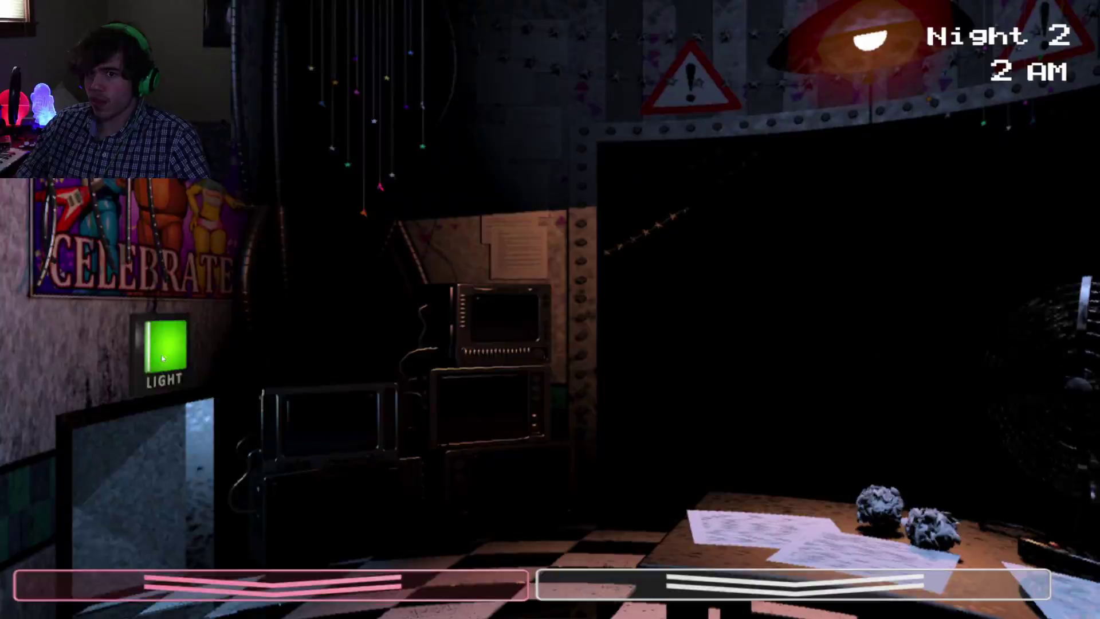
{"action": "key", "text": "ctrl"}
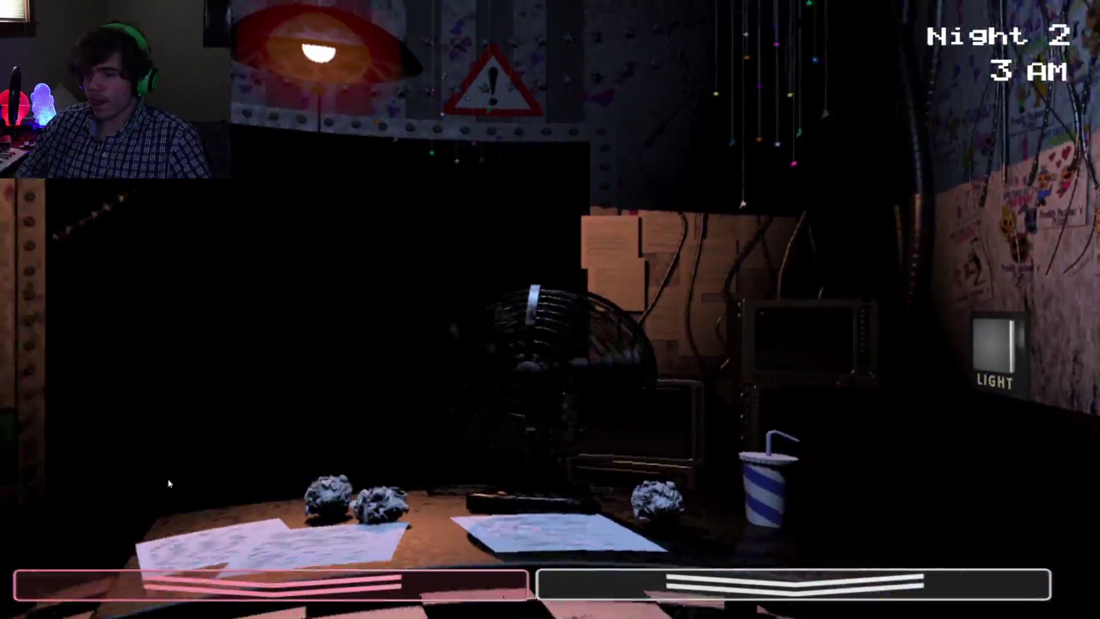
Step: Wind the music box nearly full, flash the hallway and right vent, then rewind it
{"action": "left_click", "coordinate": [794, 584]}
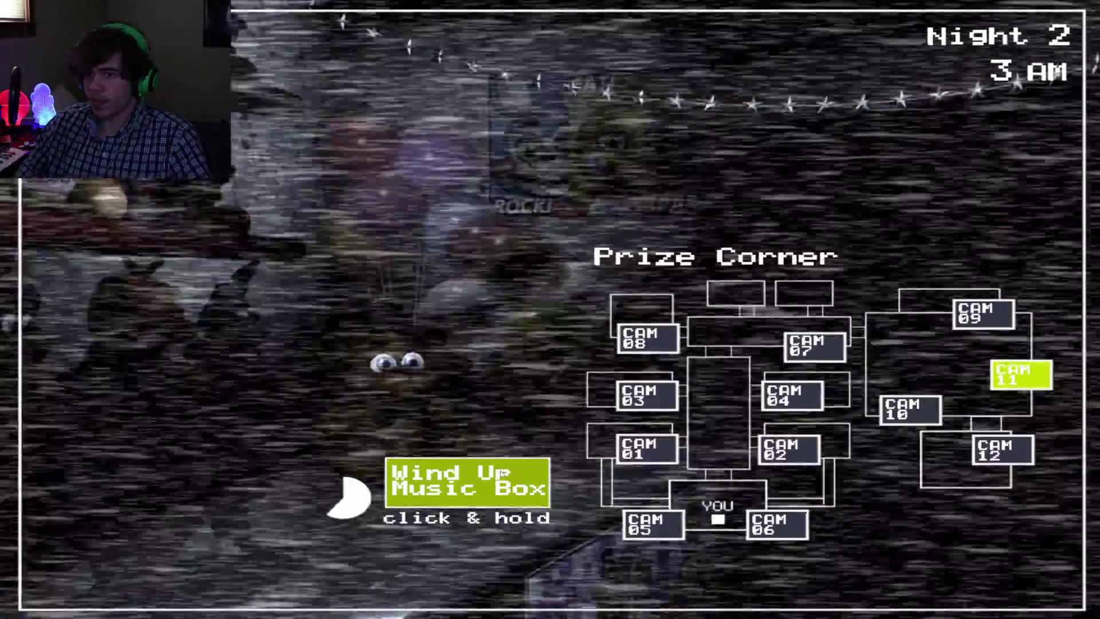
{"action": "left_click_drag", "start_coordinate": [467, 488], "coordinate": [467, 487]}
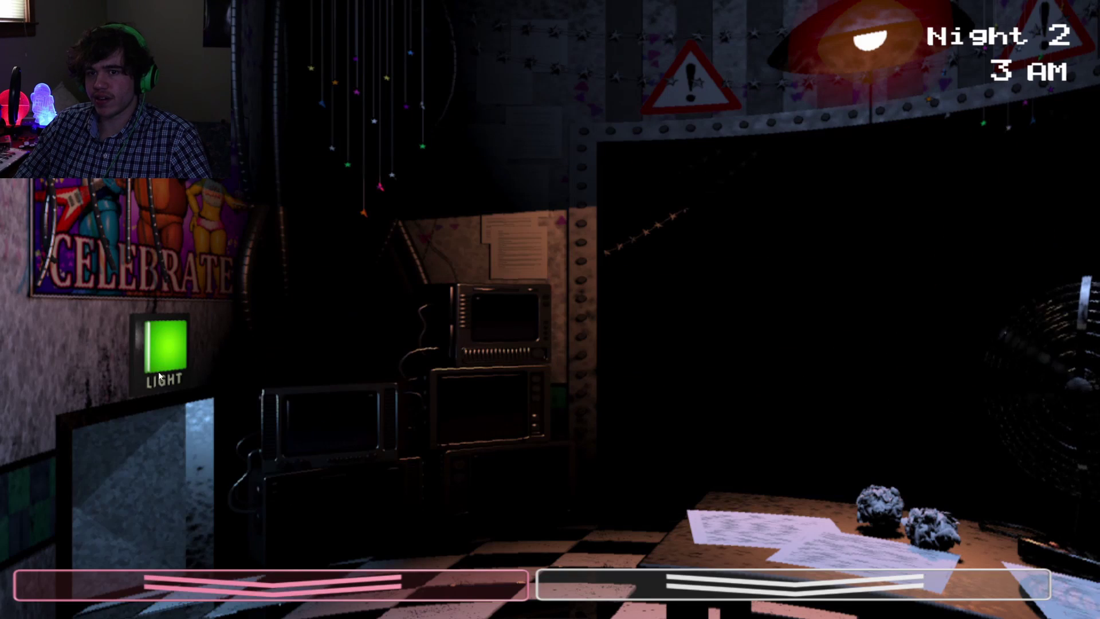
{"action": "key", "text": "ctrl"}
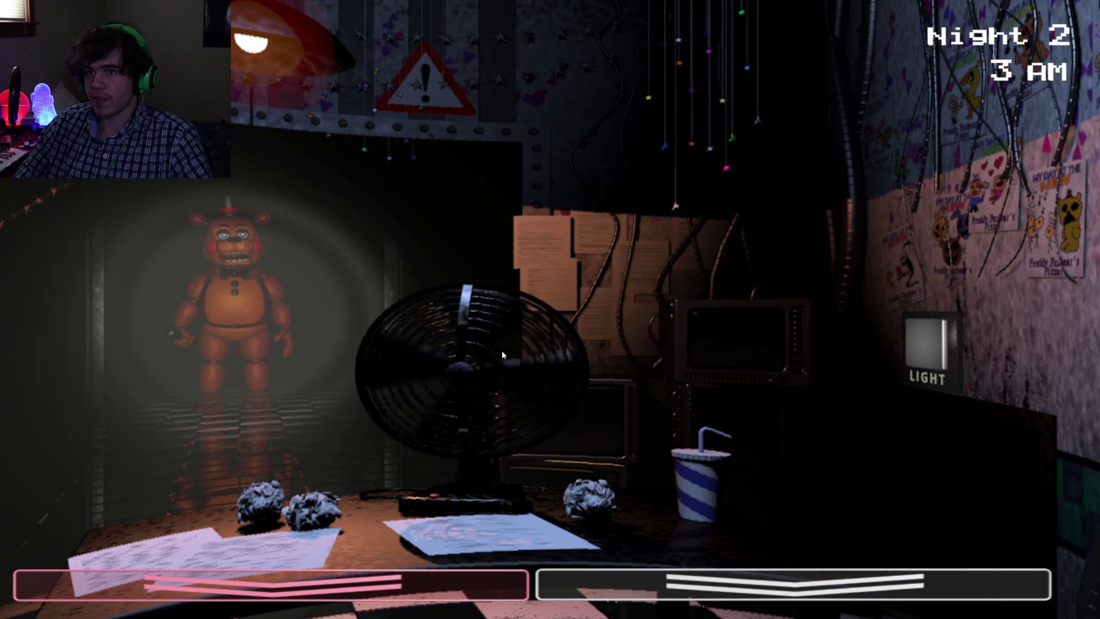
{"action": "left_click", "coordinate": [926, 344]}
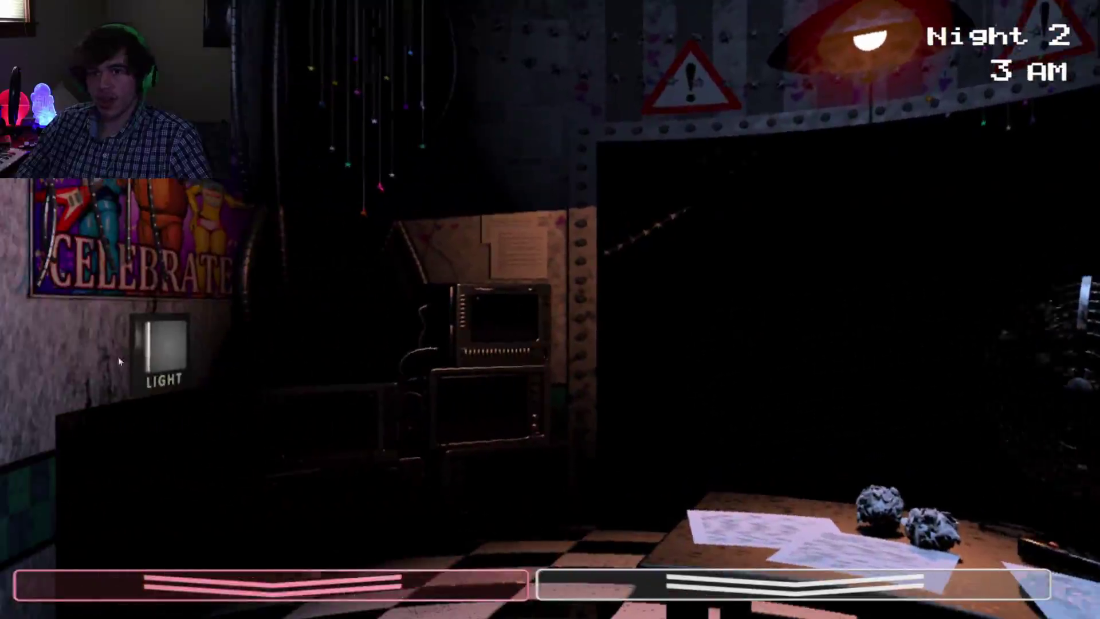
{"action": "mouse_move", "coordinate": [792, 584]}
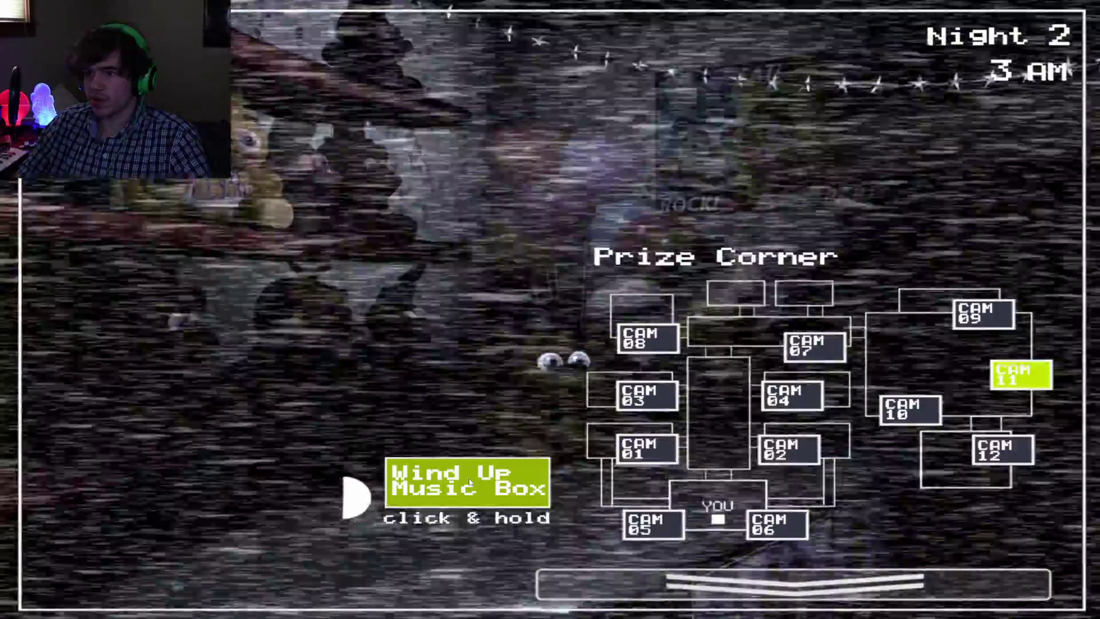
{"action": "left_click_drag", "start_coordinate": [471, 486], "coordinate": [471, 486]}
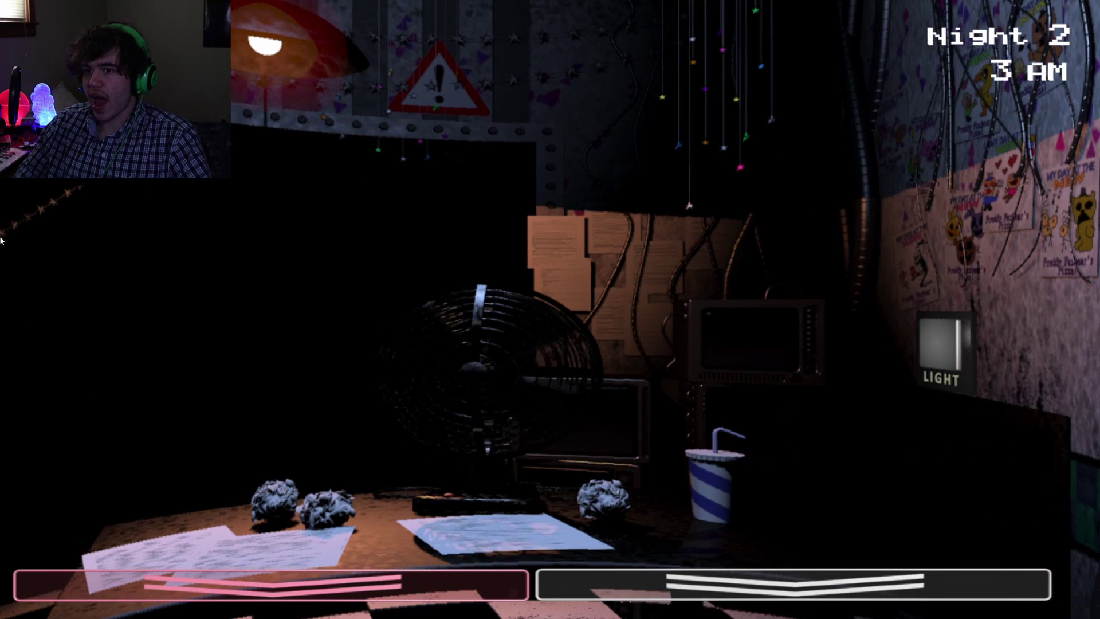
{"action": "mouse_move", "coordinate": [271, 584]}
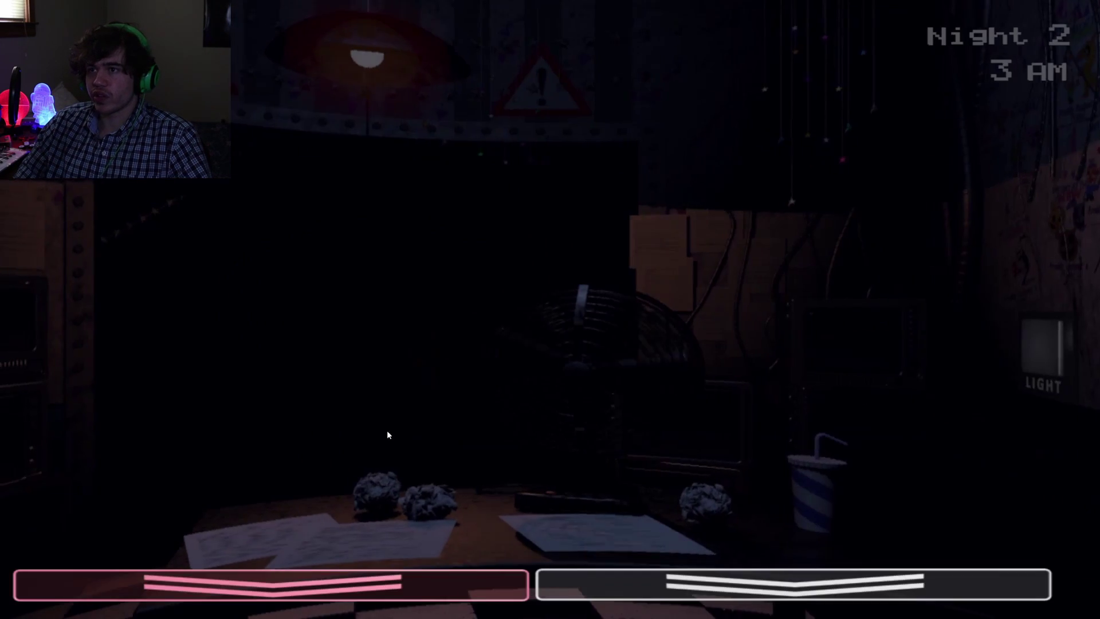
Step: Remove the Freddy mask, then light the left vent and the right vent twice
{"action": "key", "text": "ctrl"}
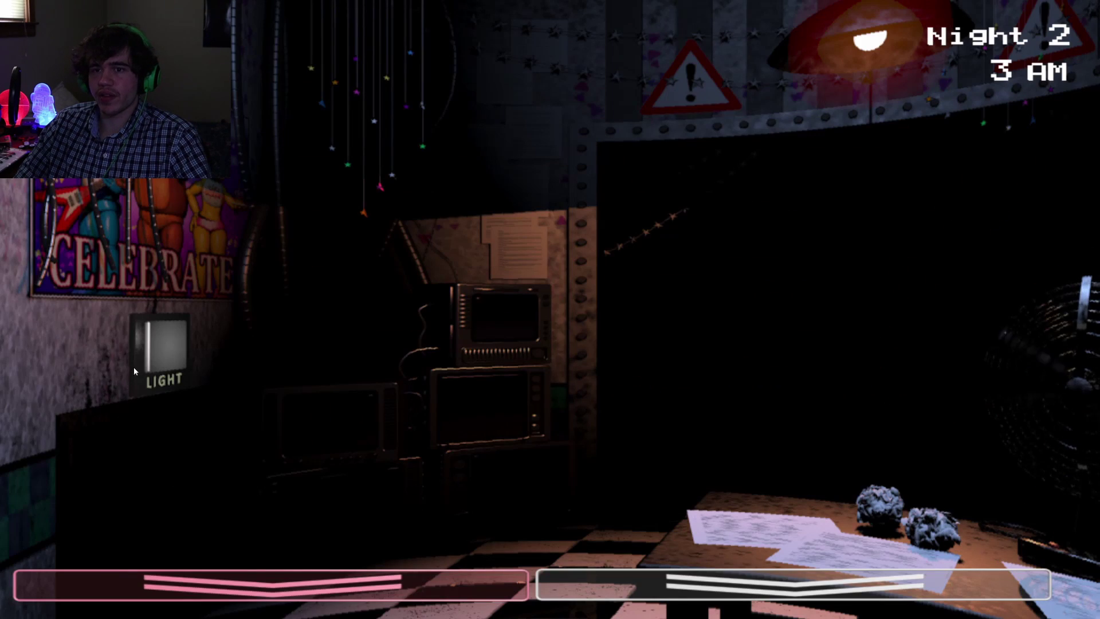
{"action": "left_click", "coordinate": [158, 353]}
{"action": "left_click", "coordinate": [928, 366]}
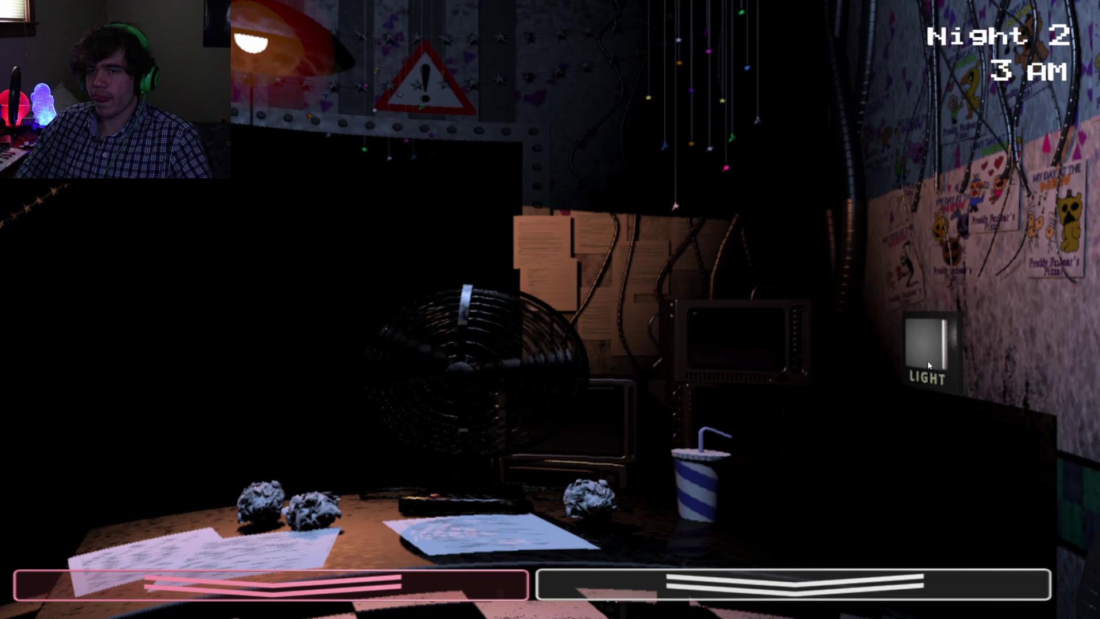
{"action": "left_click", "coordinate": [928, 365]}
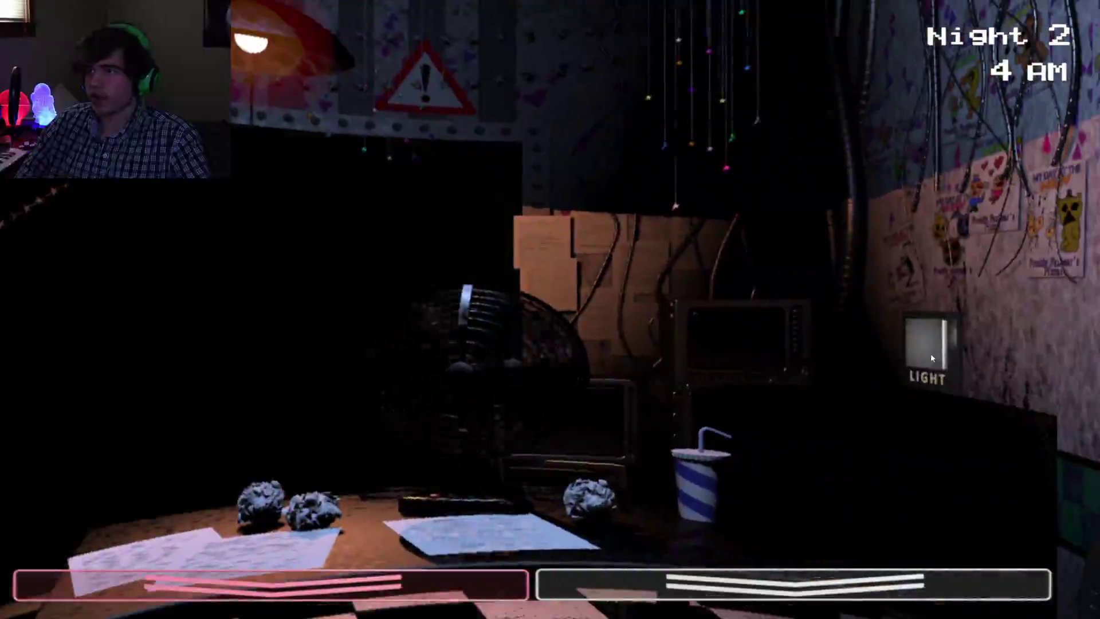
Step: Start winding the music box and check the Game Area and Show Stage cameras
{"action": "left_click", "coordinate": [791, 585]}
{"action": "left_click", "coordinate": [468, 481]}
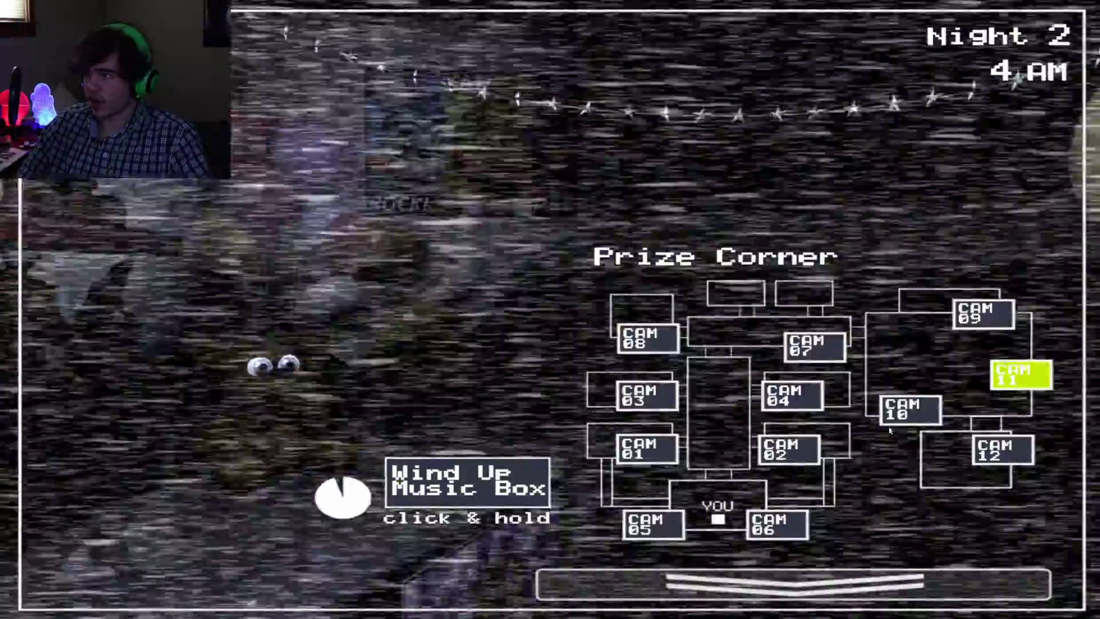
{"action": "left_click", "coordinate": [909, 409]}
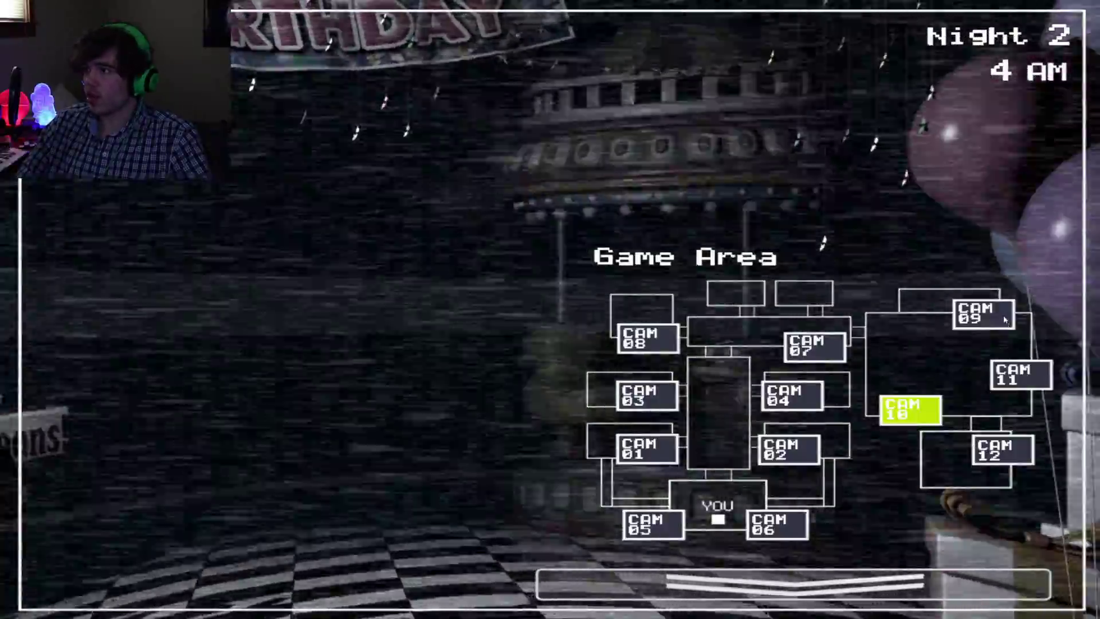
{"action": "left_click", "coordinate": [982, 313]}
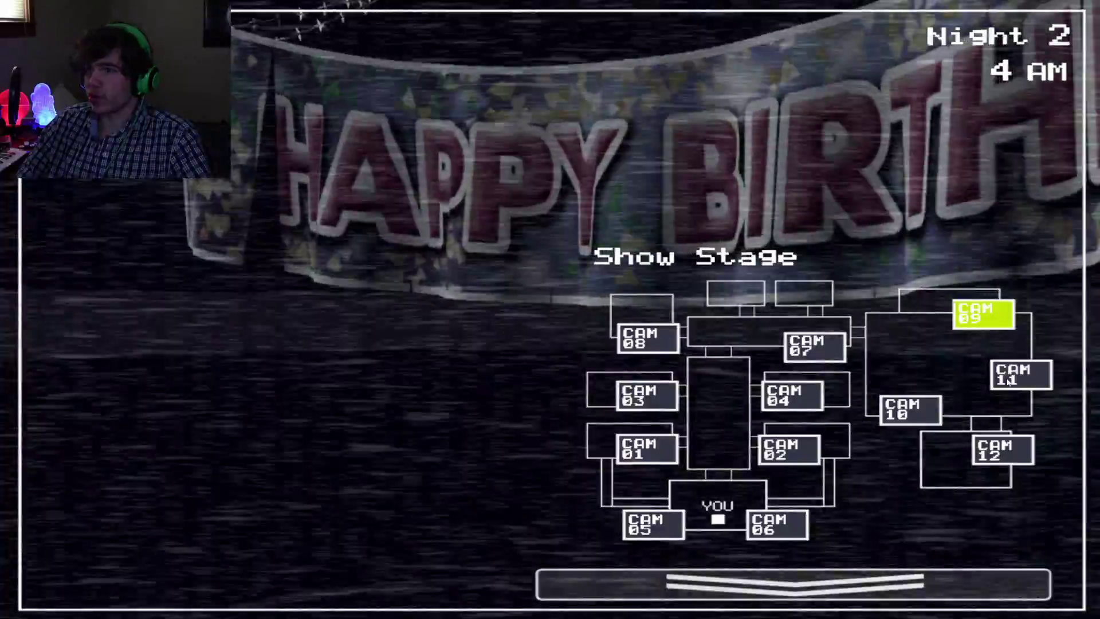
{"action": "left_click", "coordinate": [1020, 375]}
{"action": "left_click", "coordinate": [792, 584]}
Step: Repeatedly flash the flashlight at Toy Freddy in the hallway
{"action": "key", "text": "ctrl"}
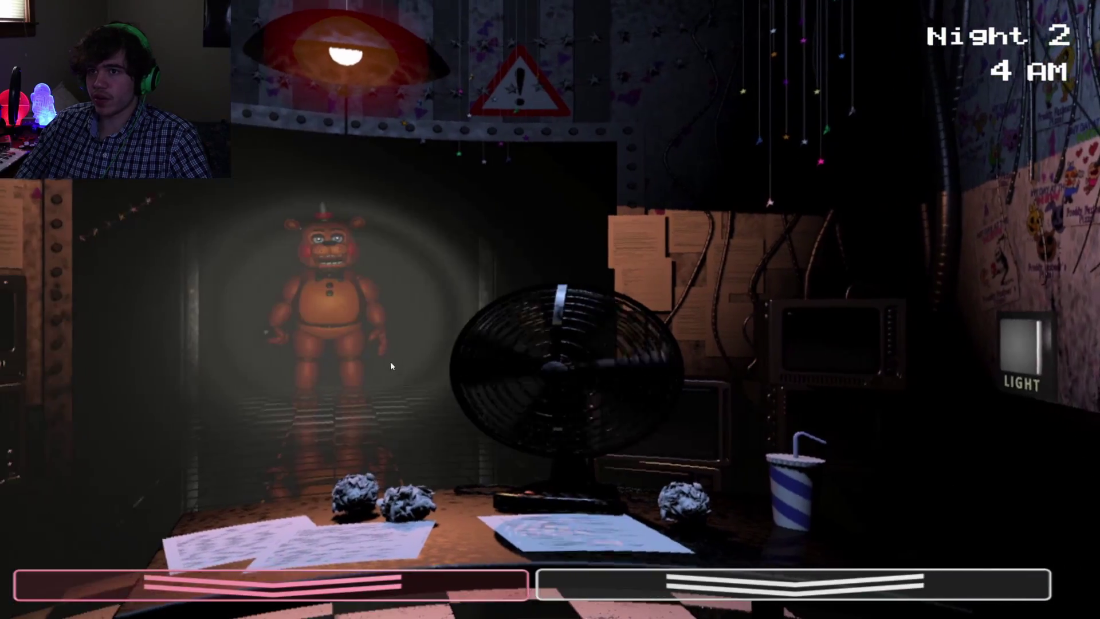
{"action": "key", "text": "ctrl"}
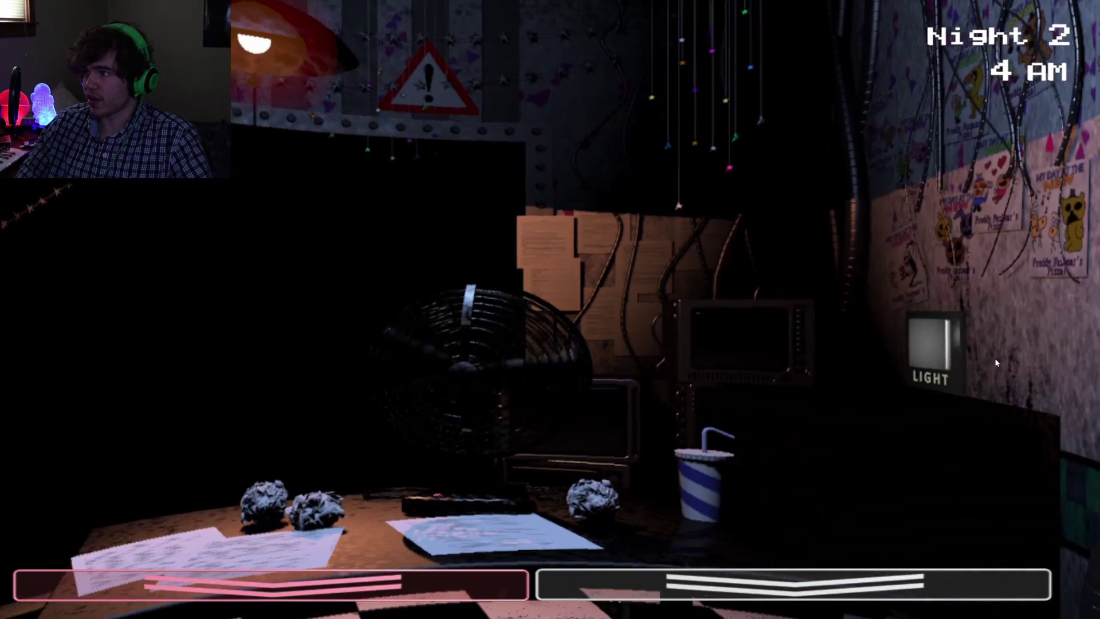
{"action": "key", "text": "ctrl"}
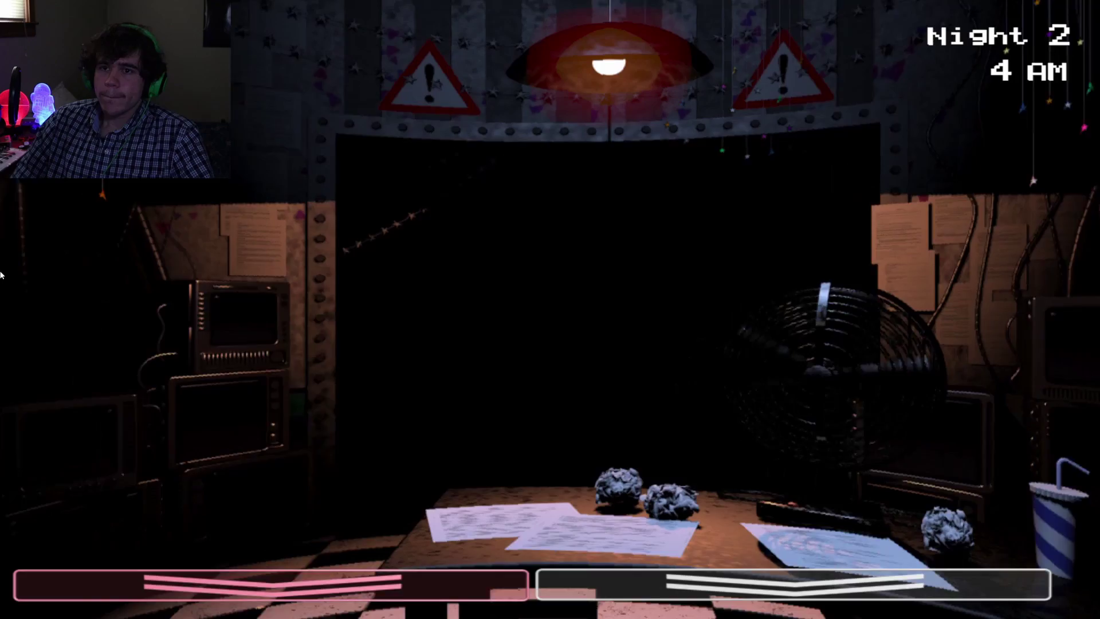
{"action": "key", "text": "ctrl"}
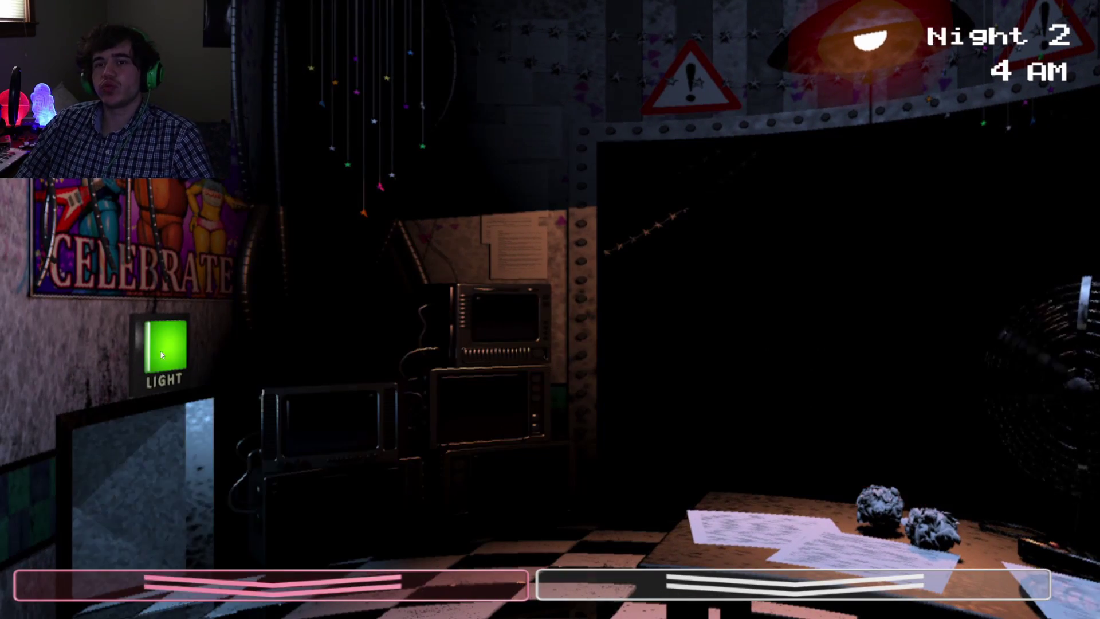
{"action": "key", "text": "ctrl"}
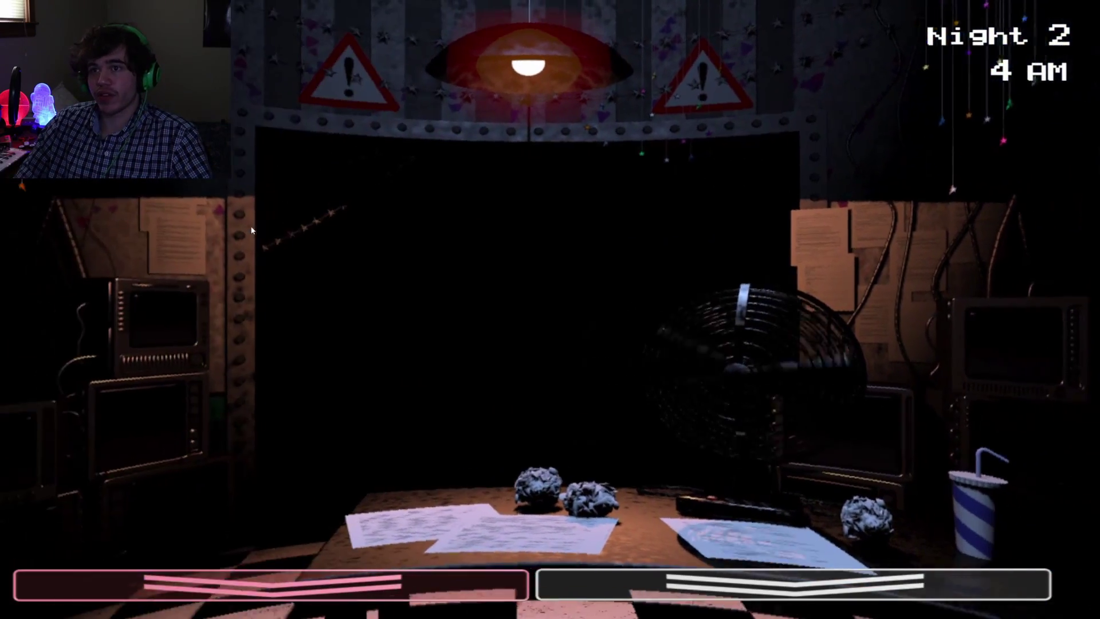
{"action": "key", "text": "ctrl"}
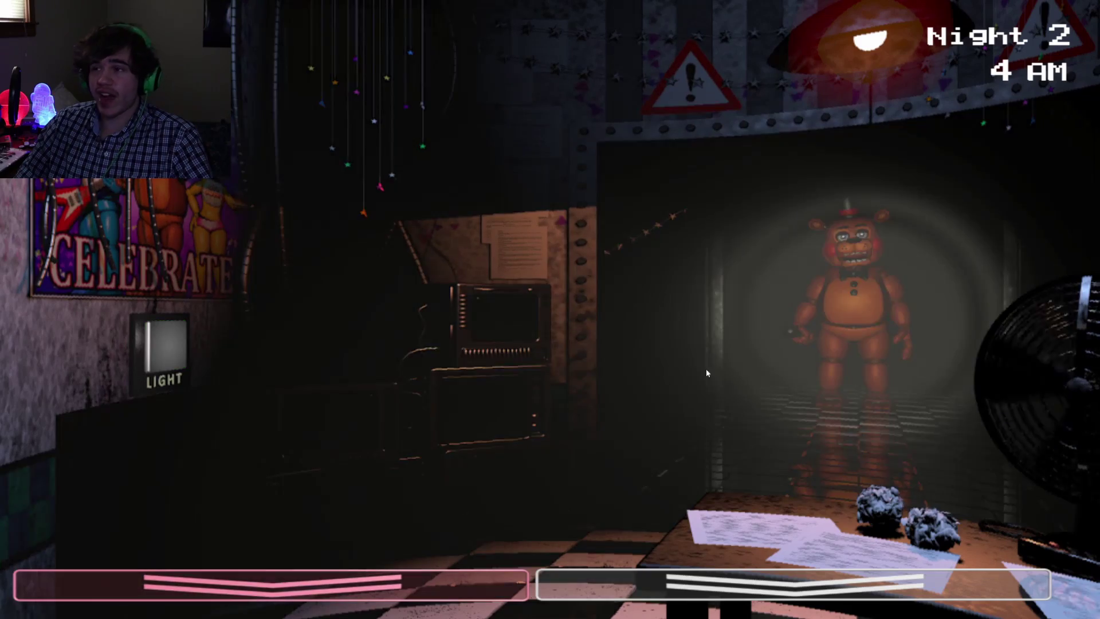
{"action": "key", "text": "ctrl"}
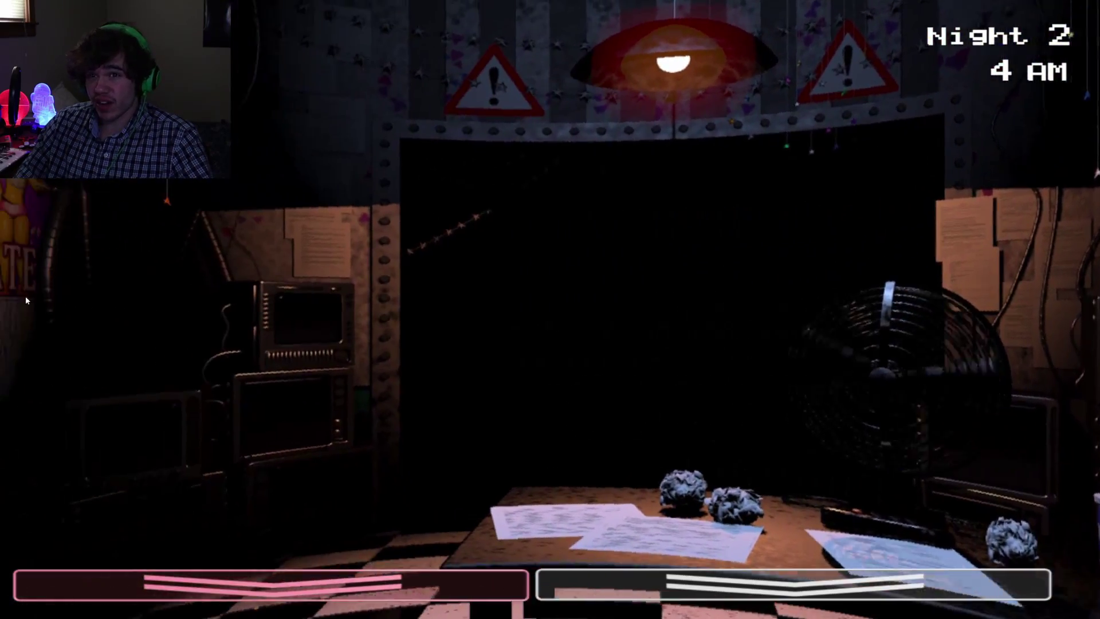
Step: Light the left vent and hallway, then wind the music box nearly full on CAM 11
{"action": "left_click", "coordinate": [178, 339]}
{"action": "key", "text": "ctrl"}
{"action": "left_click", "coordinate": [791, 584]}
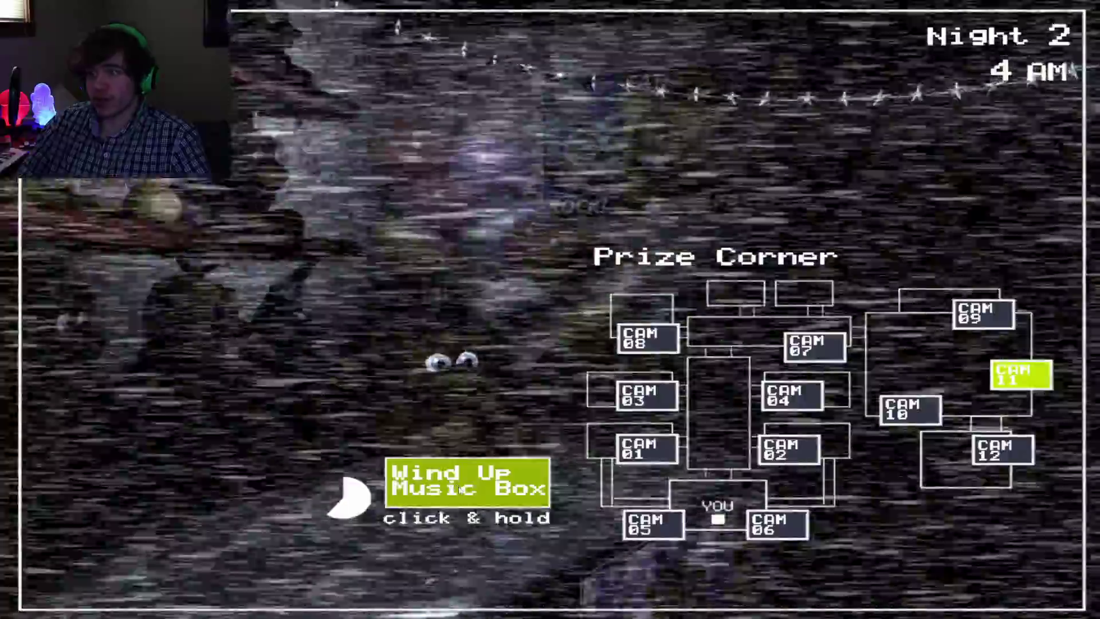
{"action": "left_click_drag", "start_coordinate": [467, 481], "coordinate": [467, 481]}
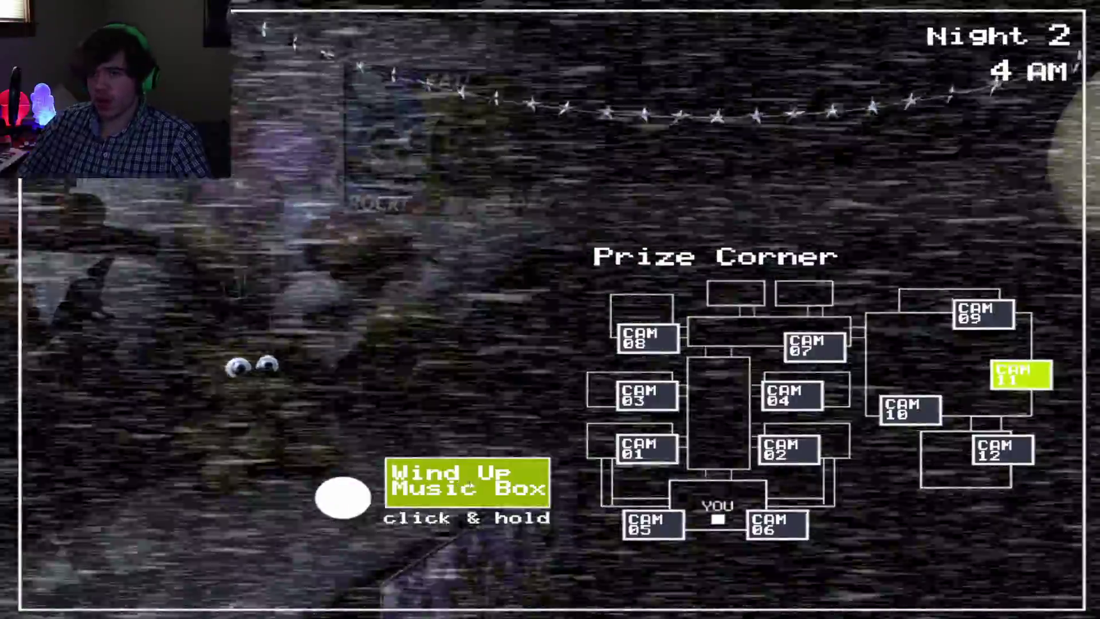
Step: Flash the hallway, then wind the music box to full on the camera monitor
{"action": "left_click", "coordinate": [791, 584]}
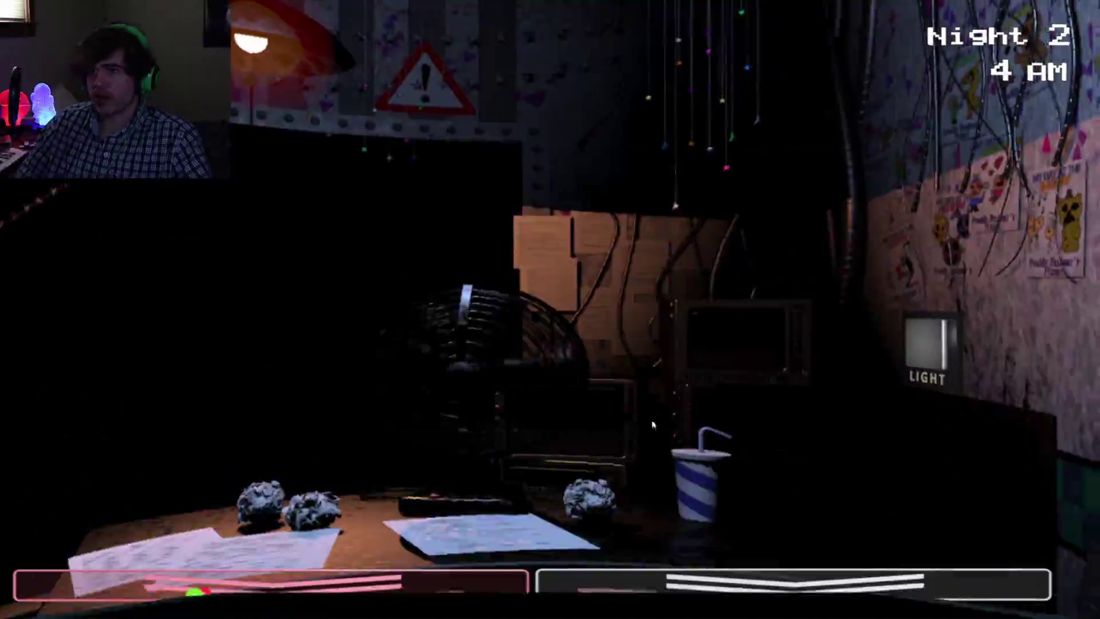
{"action": "key", "text": "ctrl"}
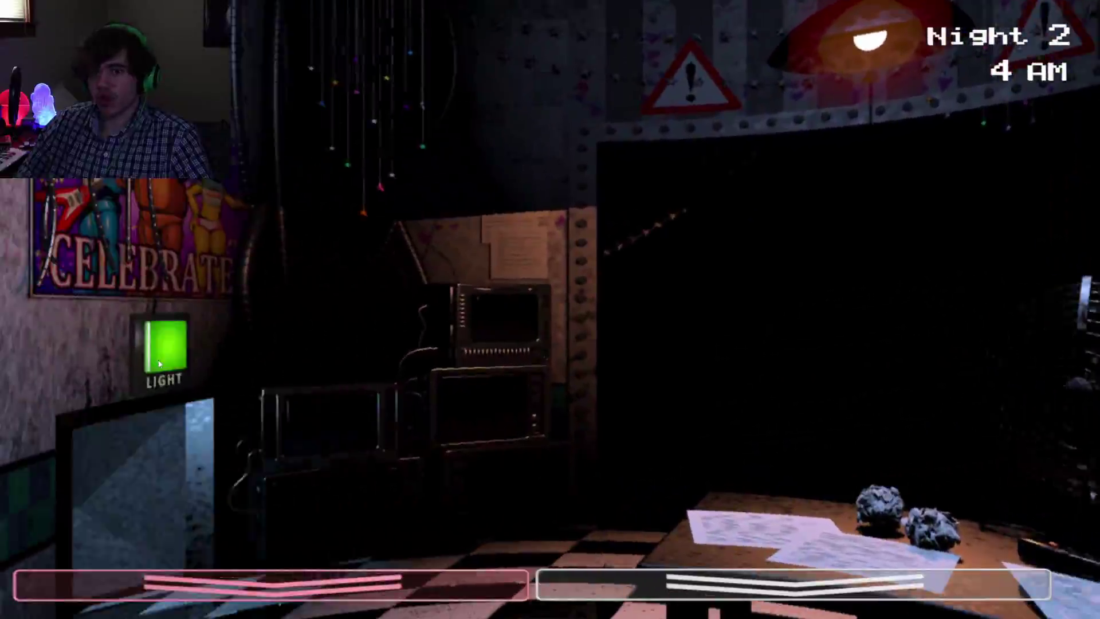
{"action": "left_click", "coordinate": [550, 568]}
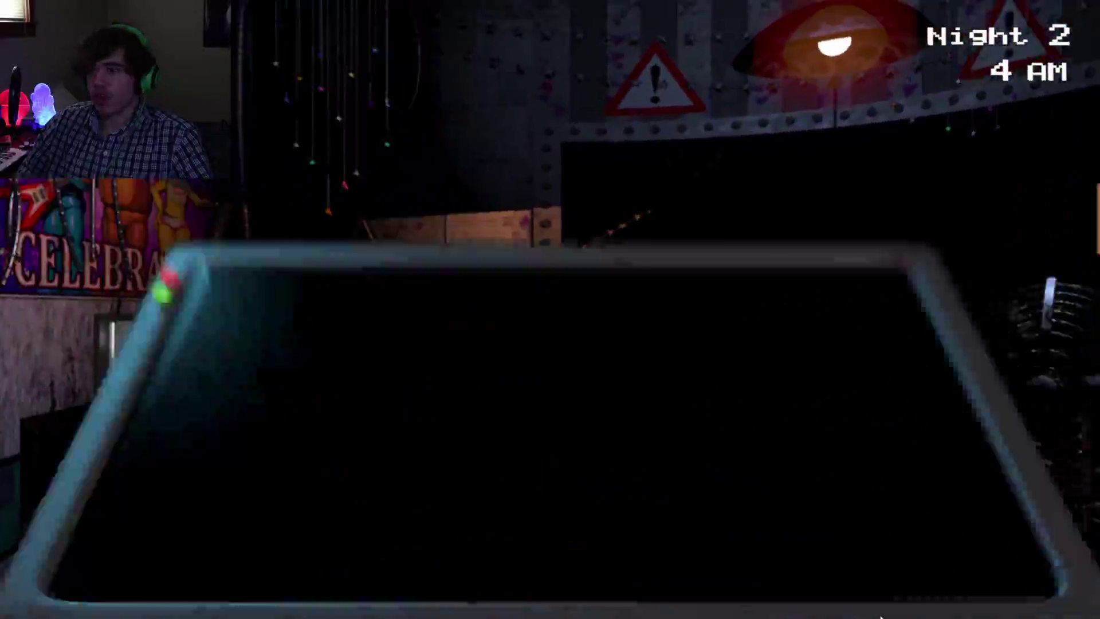
{"action": "left_click", "coordinate": [516, 496]}
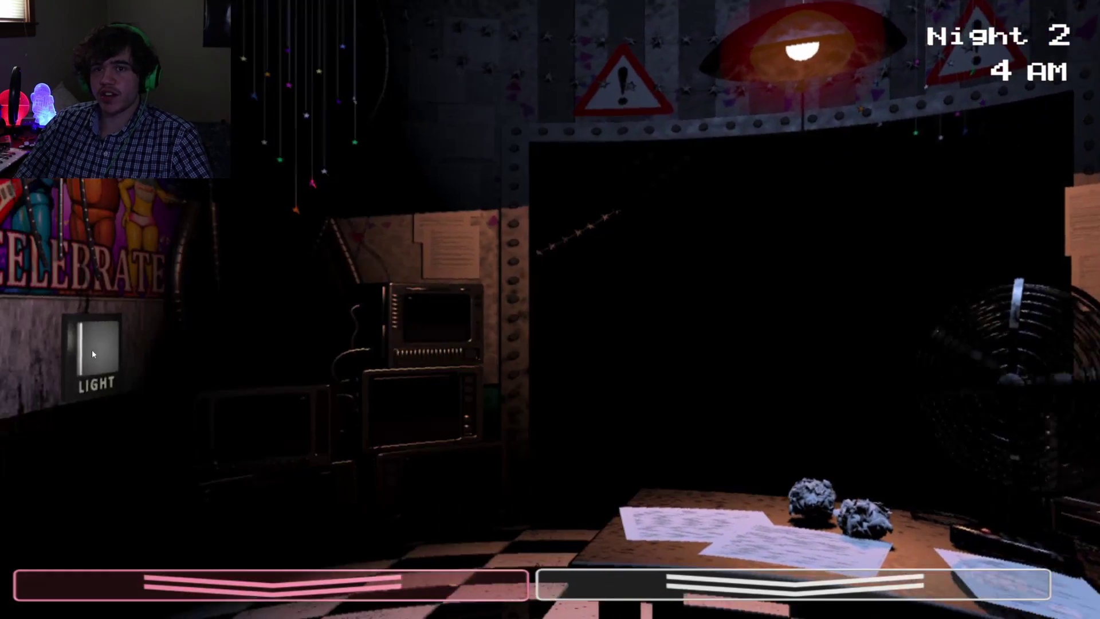
Step: Light the left and right vents, then keep Toy Freddy lit in the hallway
{"action": "left_click", "coordinate": [92, 350]}
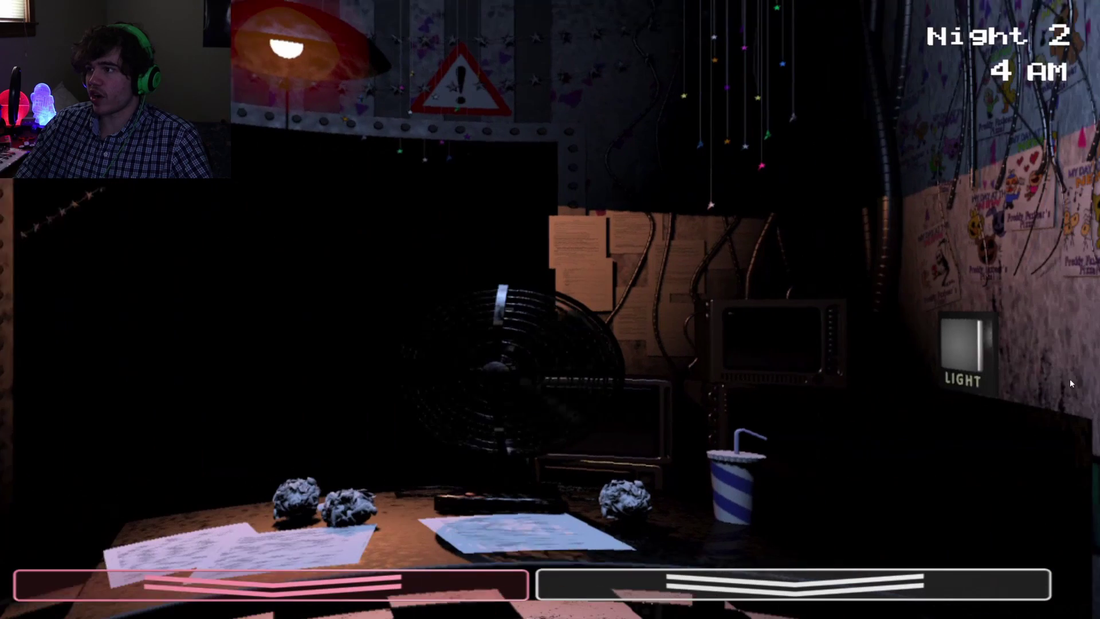
{"action": "left_click", "coordinate": [928, 343]}
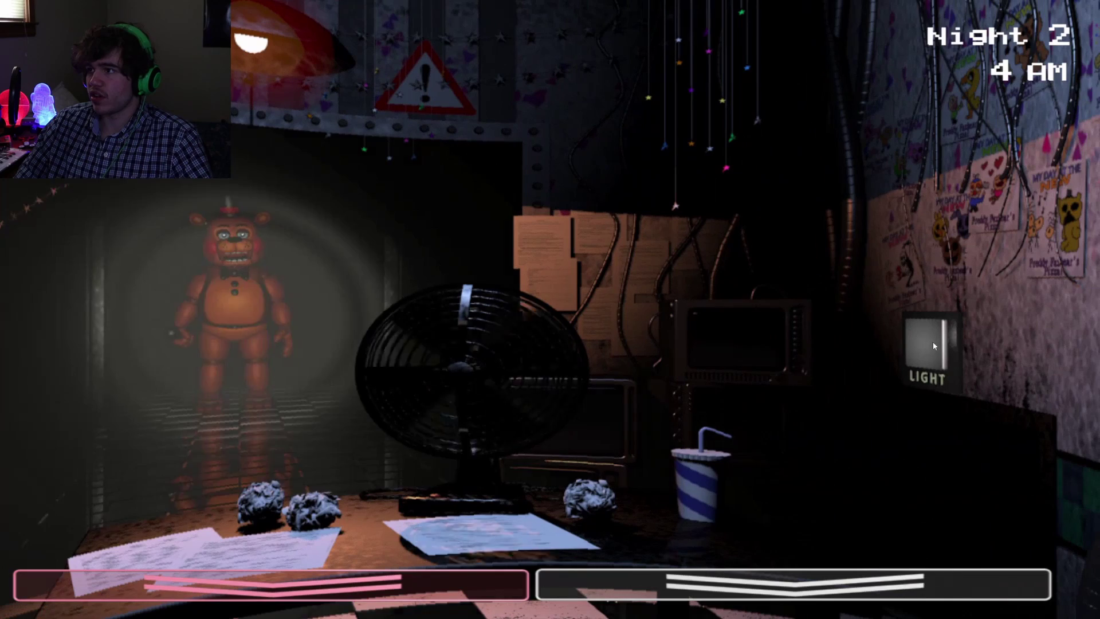
{"action": "left_click", "coordinate": [936, 346]}
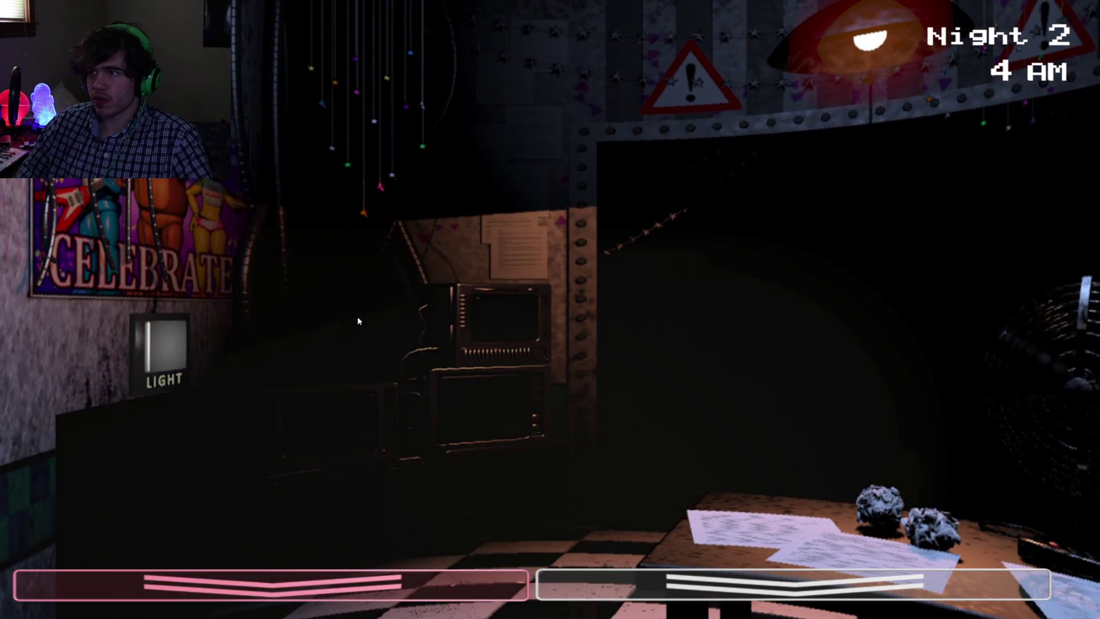
{"action": "key", "text": "ctrl"}
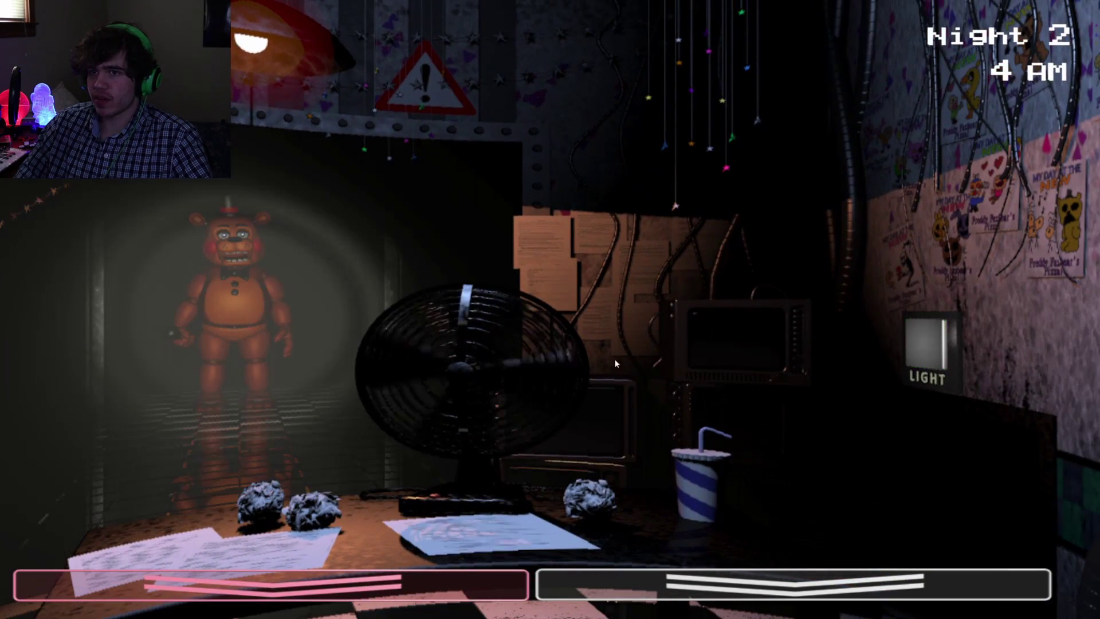
{"action": "left_click", "coordinate": [113, 331]}
{"action": "key", "text": "ctrl"}
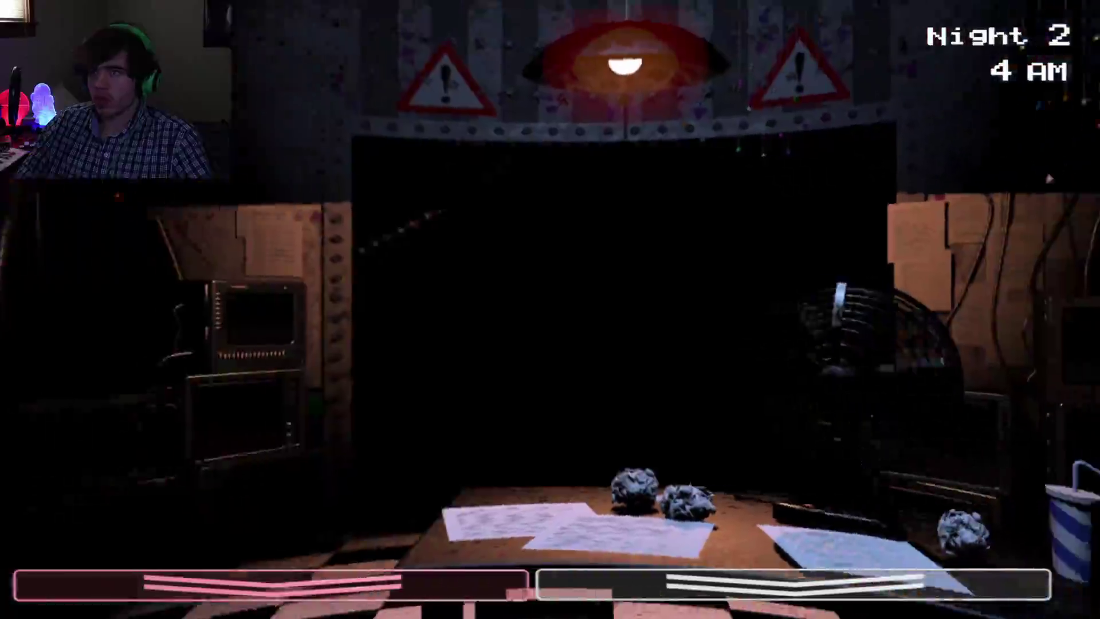
{"action": "key", "text": "ctrl"}
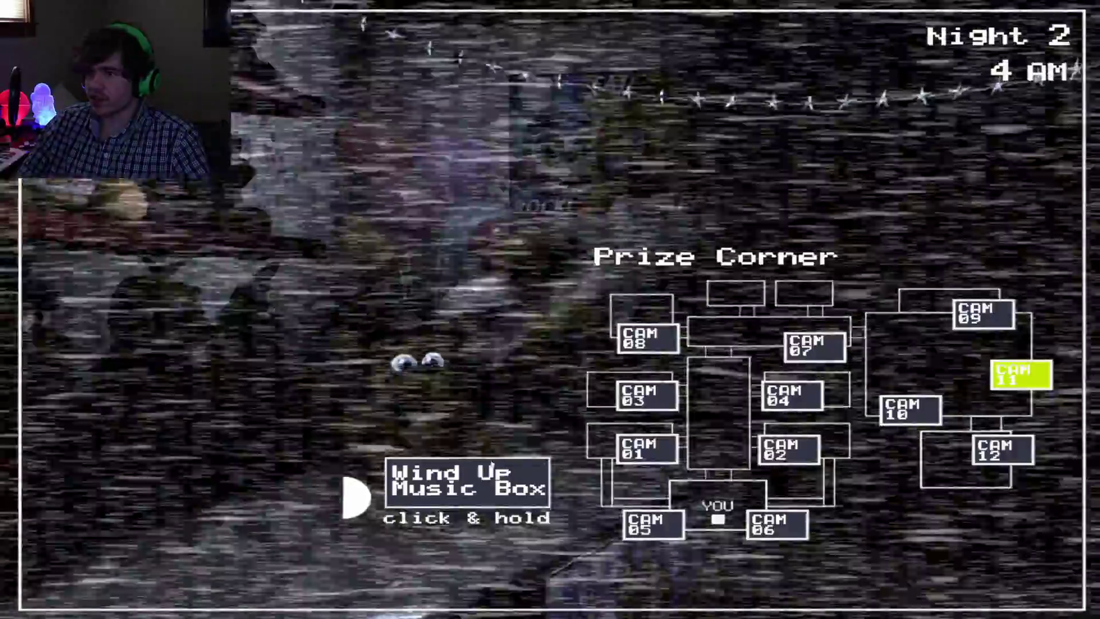
Step: Wind the music box, then flash Toy Freddy in the hallway and light the right vent
{"action": "left_click_drag", "start_coordinate": [468, 483], "coordinate": [467, 483]}
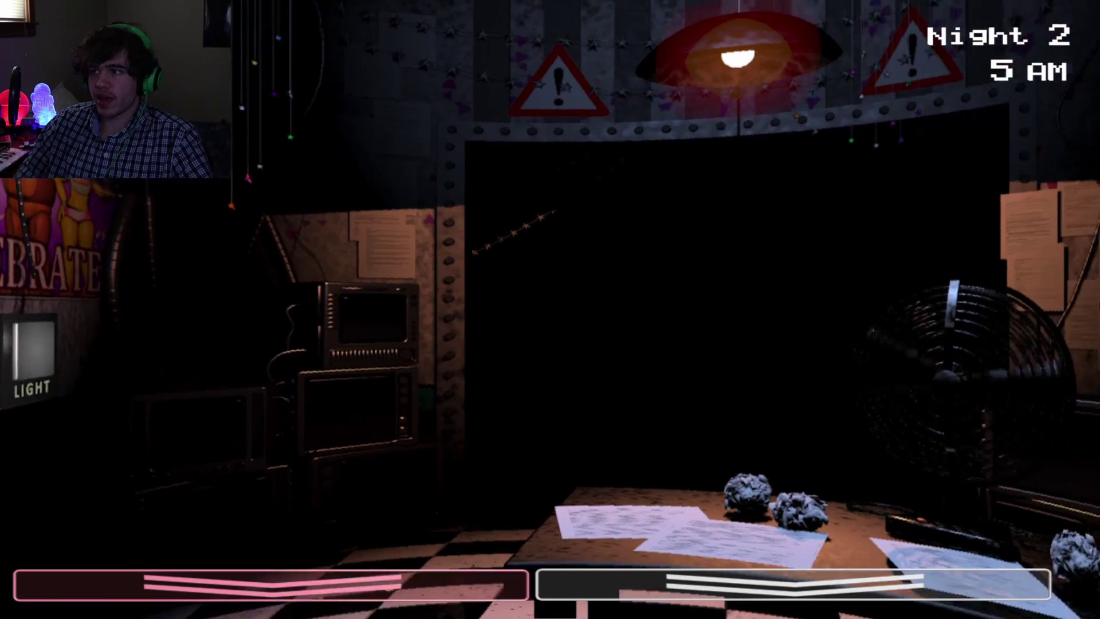
{"action": "key", "text": "ctrl"}
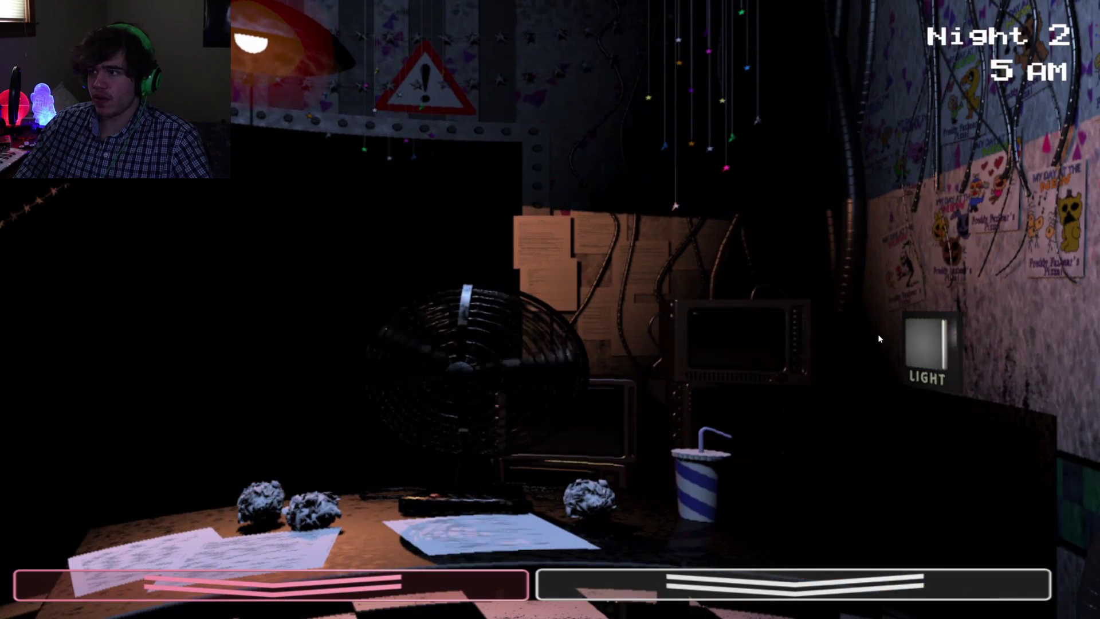
{"action": "key", "text": "ctrl"}
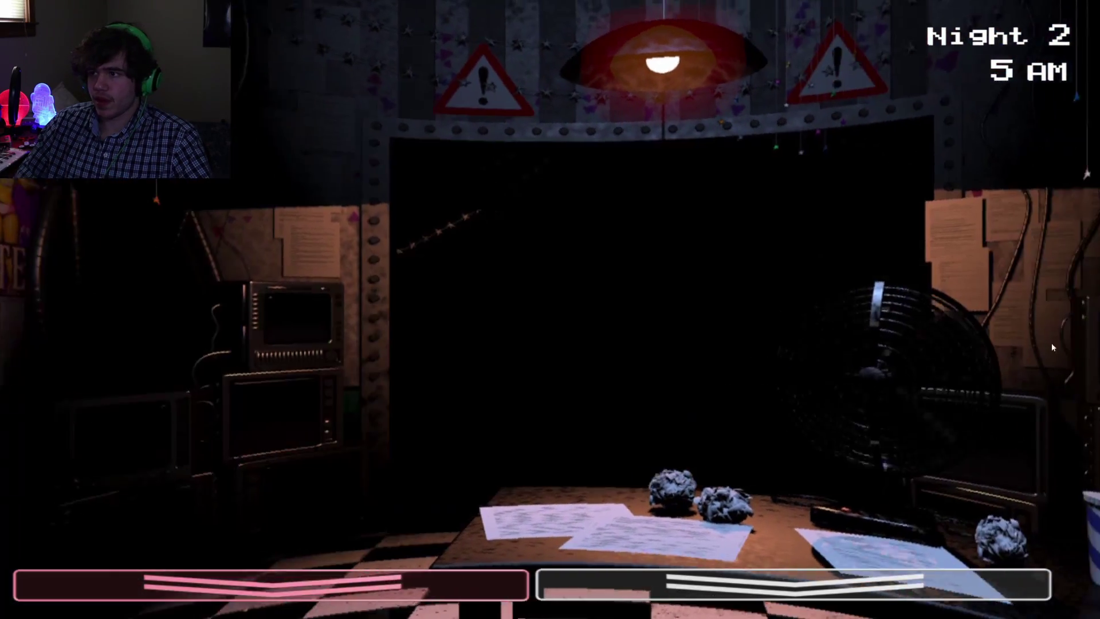
{"action": "key", "text": "ctrl"}
{"action": "left_click", "coordinate": [1050, 343]}
Step: Light the left vent, flash the hallway twice more, and wind the music box again
{"action": "key", "text": "ctrl"}
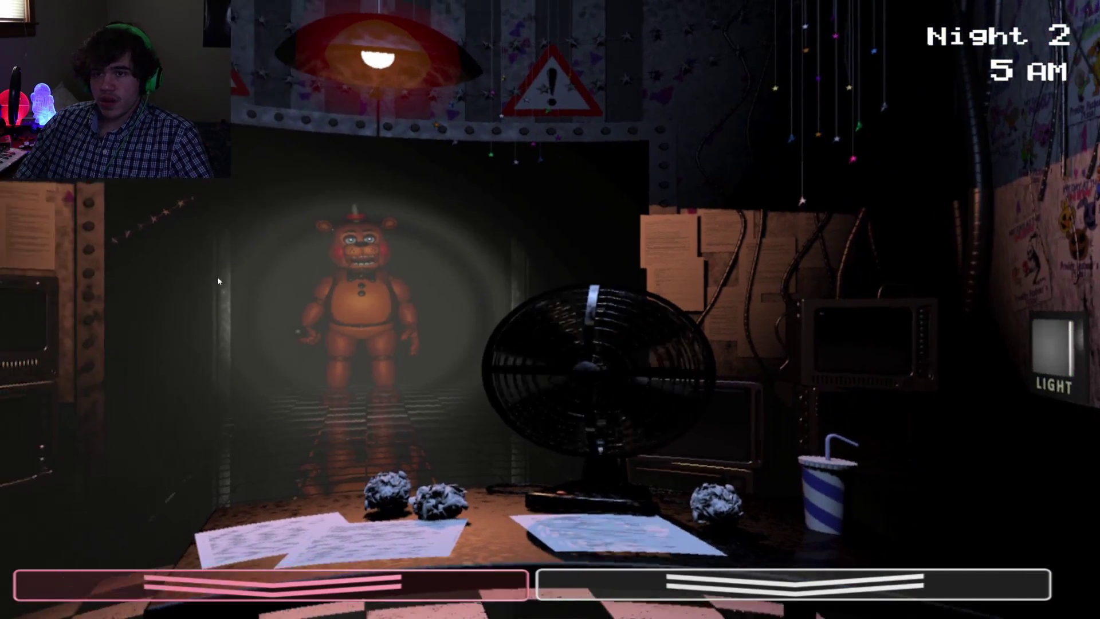
{"action": "left_click", "coordinate": [176, 340]}
{"action": "key", "text": "ctrl"}
{"action": "key", "text": "ctrl"}
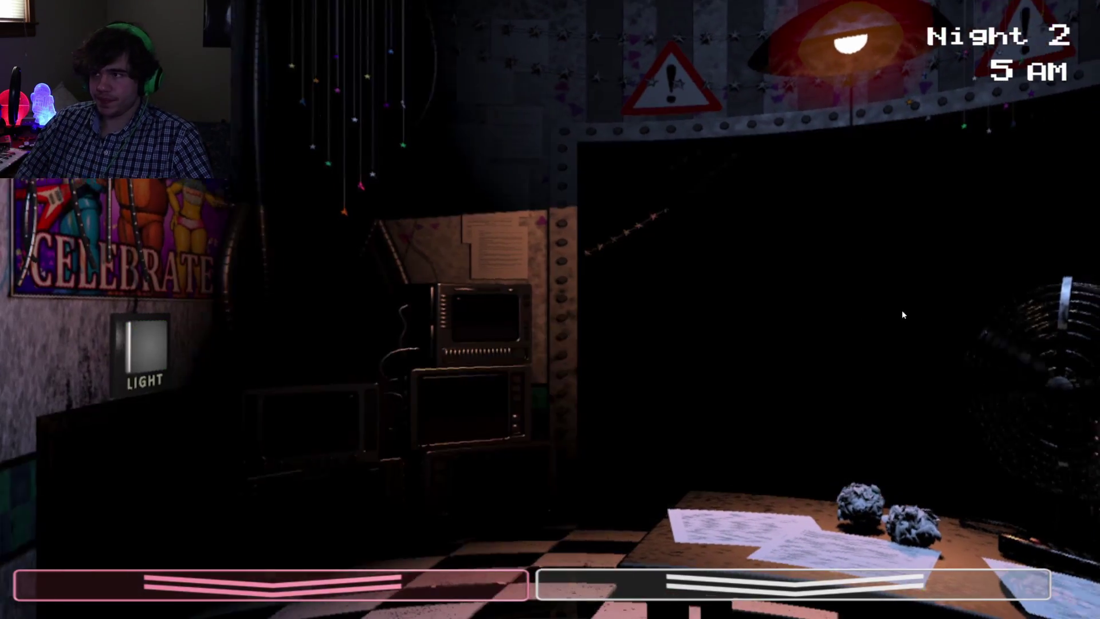
{"action": "key", "text": "ctrl"}
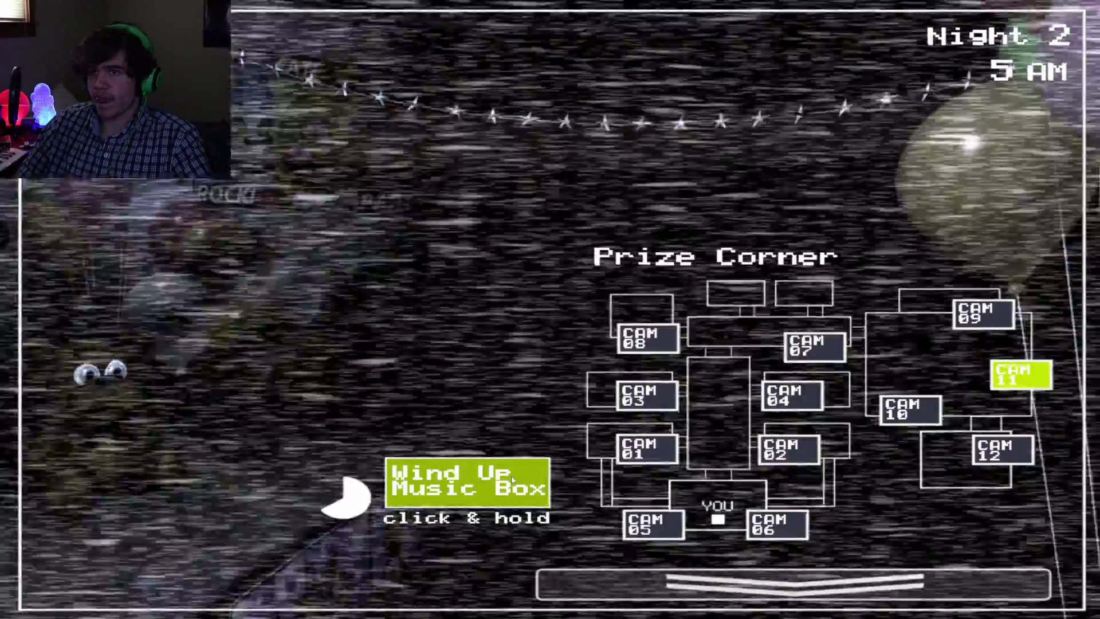
{"action": "left_click_drag", "start_coordinate": [468, 491], "coordinate": [469, 490]}
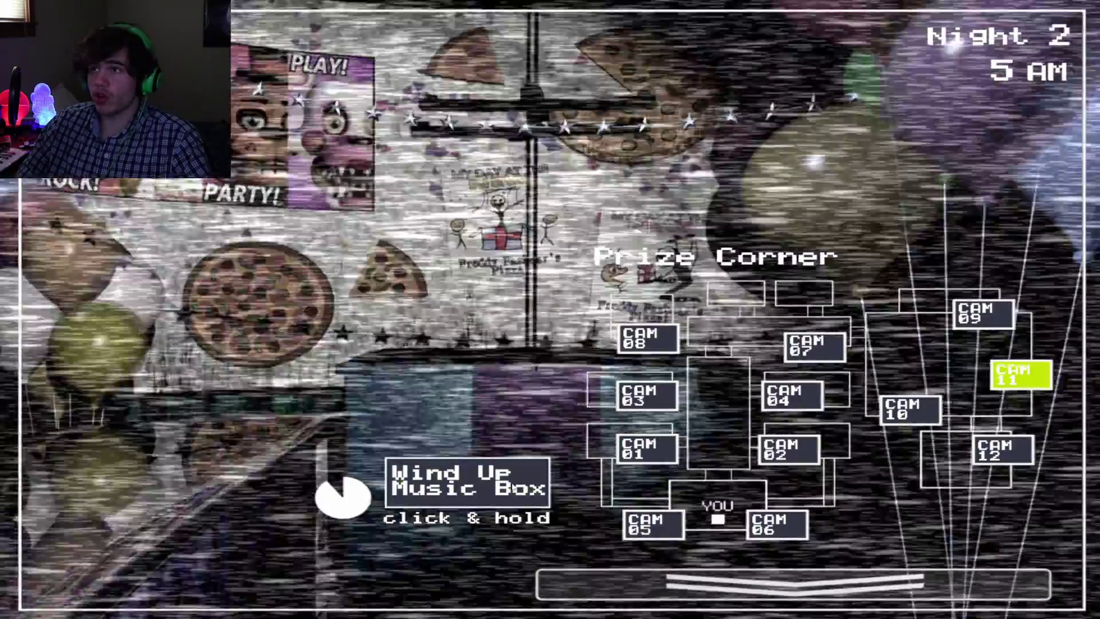
{"action": "left_click", "coordinate": [791, 584]}
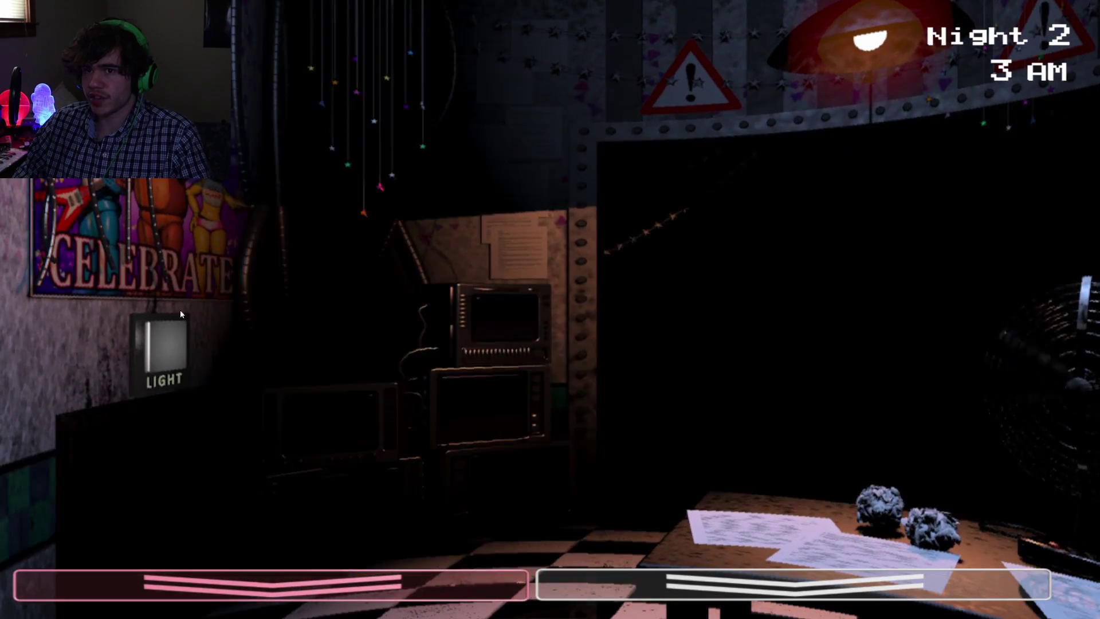
Step: Light the left and right vents and flash the hallway several times
{"action": "left_click", "coordinate": [175, 343]}
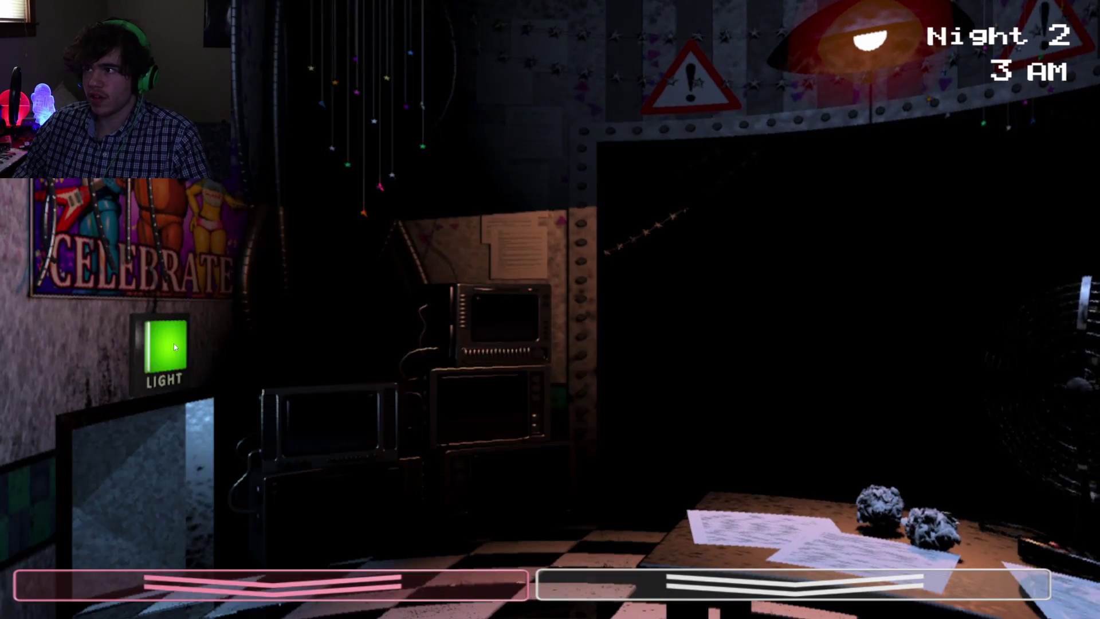
{"action": "key", "text": "ctrl"}
{"action": "left_click", "coordinate": [899, 339]}
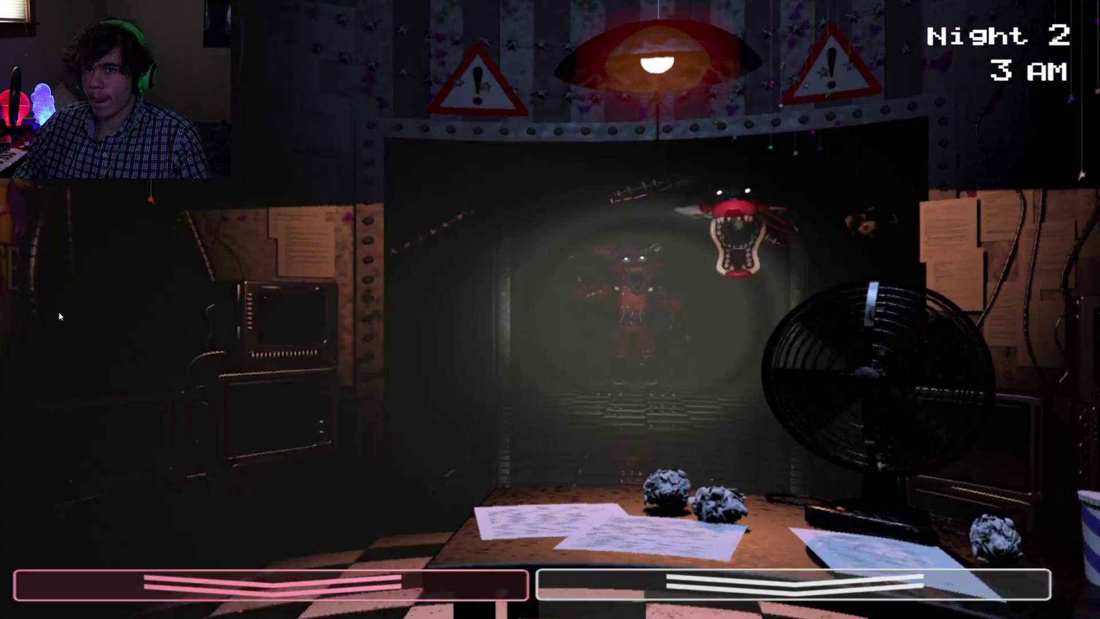
{"action": "left_click", "coordinate": [177, 338]}
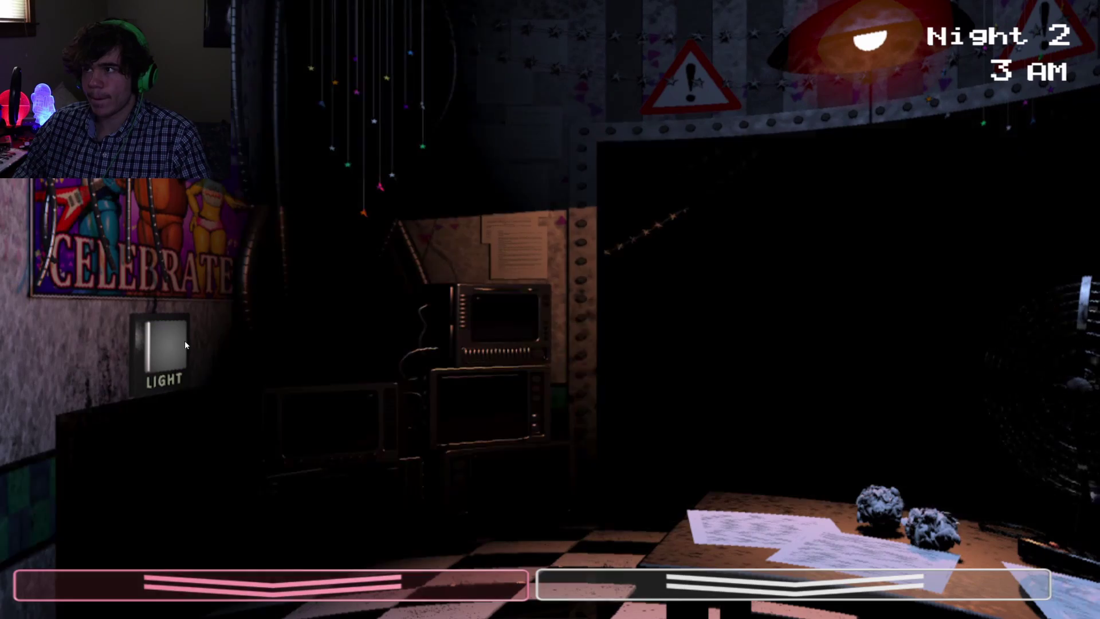
{"action": "key", "text": "ctrl"}
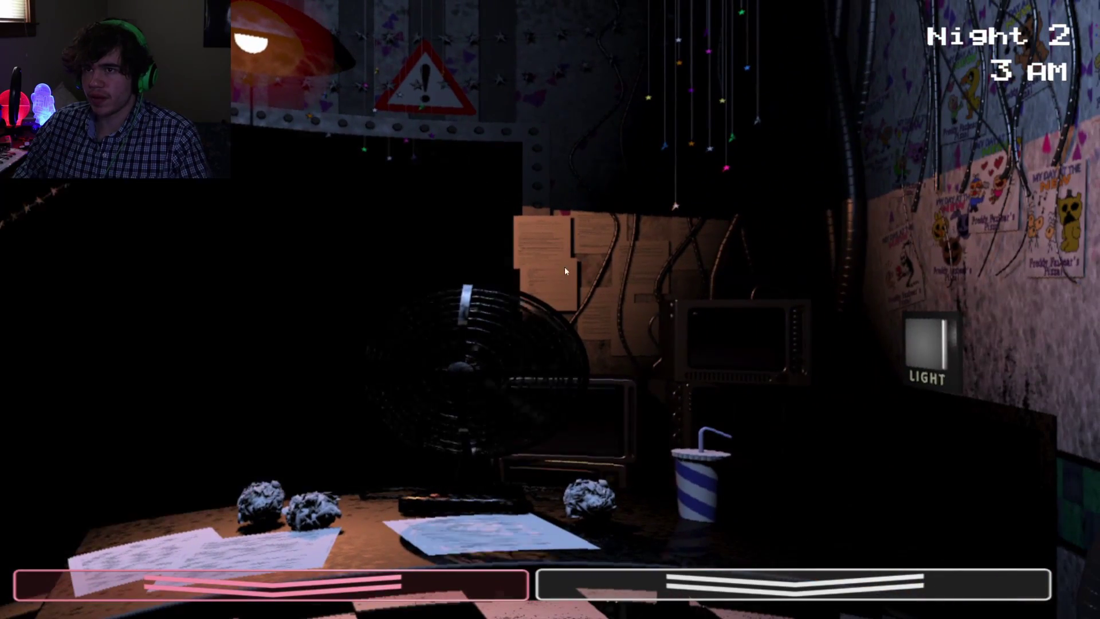
{"action": "key", "text": "ctrl"}
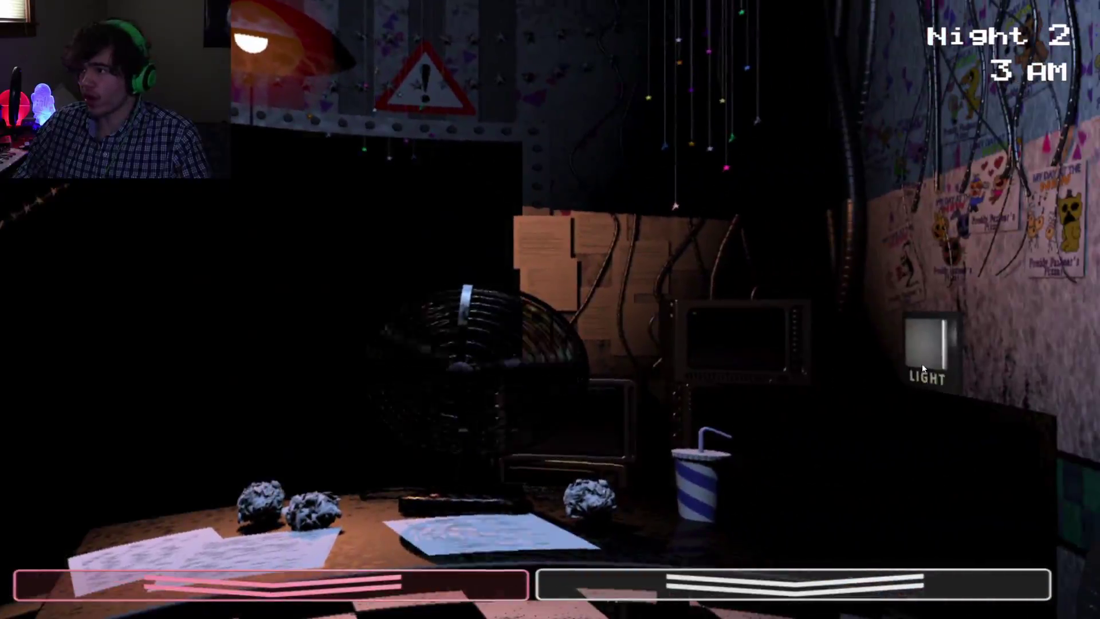
Step: Wind the Prize Corner music box on CAM 11, then lower and re-raise the monitor
{"action": "left_click", "coordinate": [922, 363]}
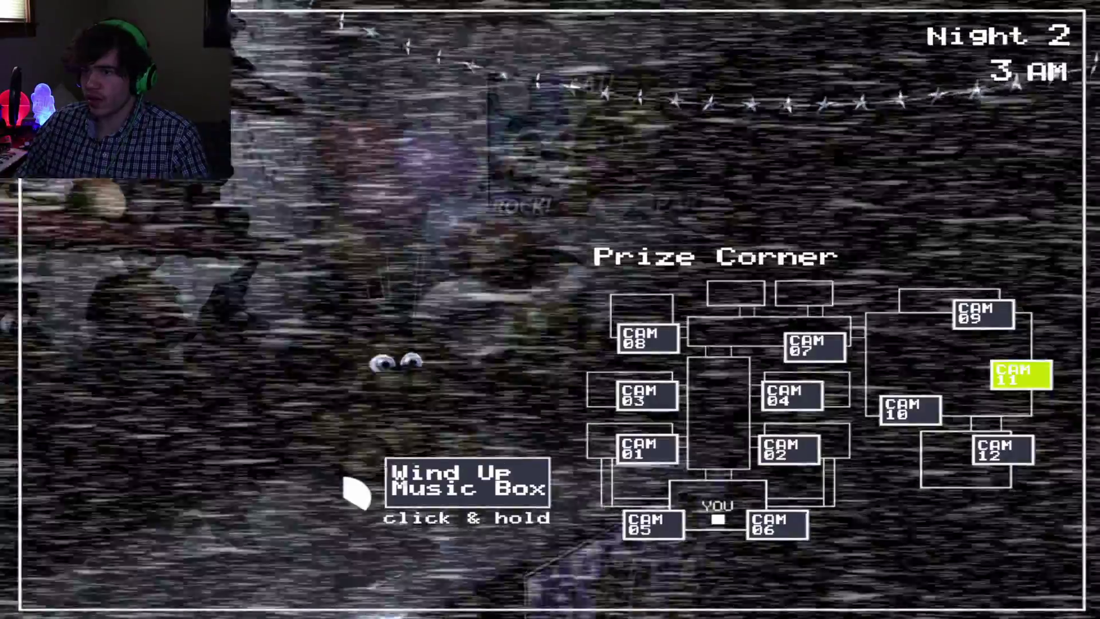
{"action": "left_click_drag", "start_coordinate": [468, 482], "coordinate": [476, 474]}
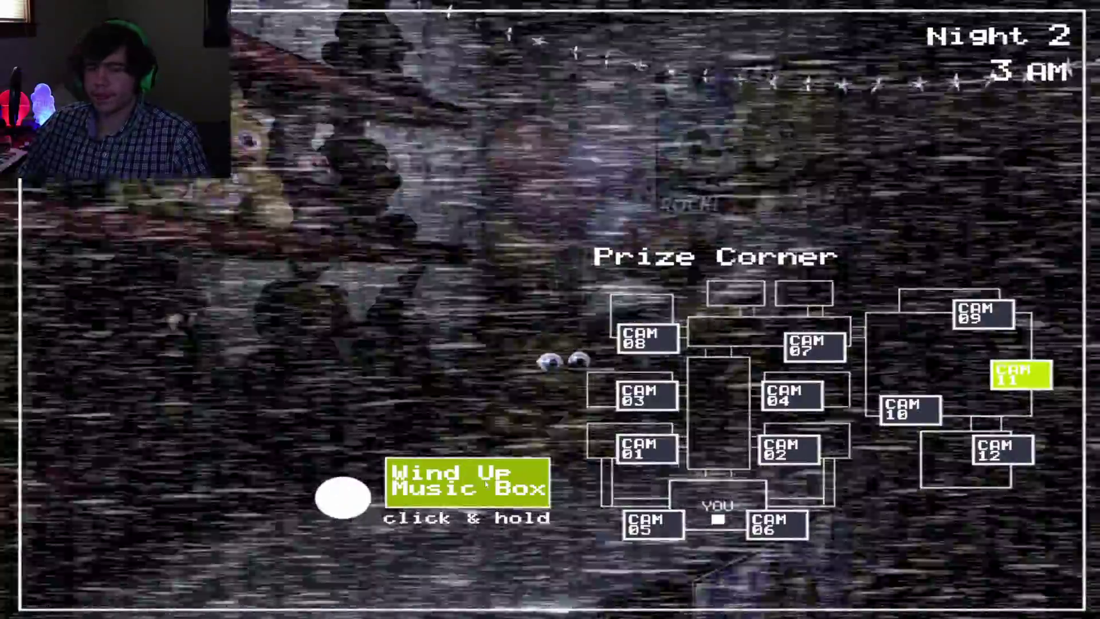
{"action": "left_click", "coordinate": [550, 592]}
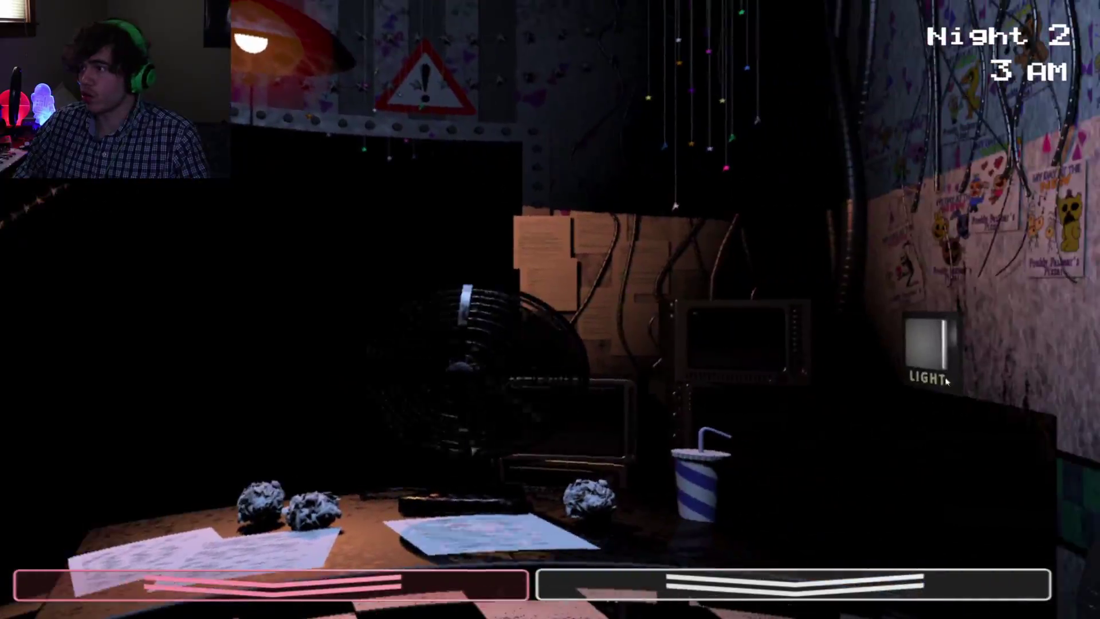
{"action": "left_click", "coordinate": [549, 592]}
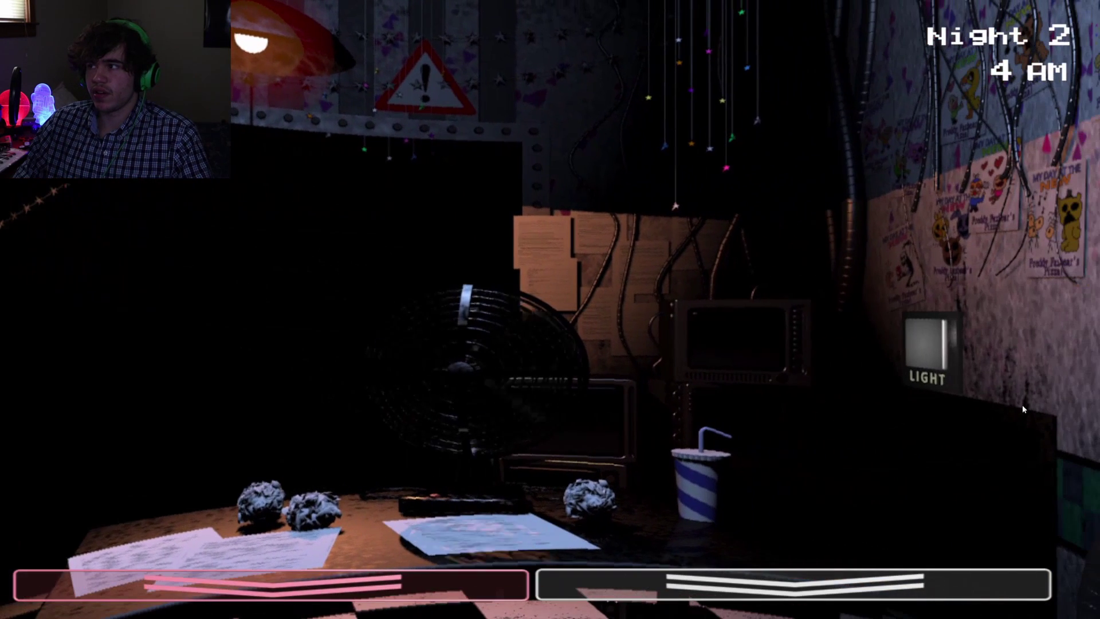
Step: Alternate both vent lights and flash Toy Chica and Toy Freddy in the hallway
{"action": "left_click", "coordinate": [918, 344]}
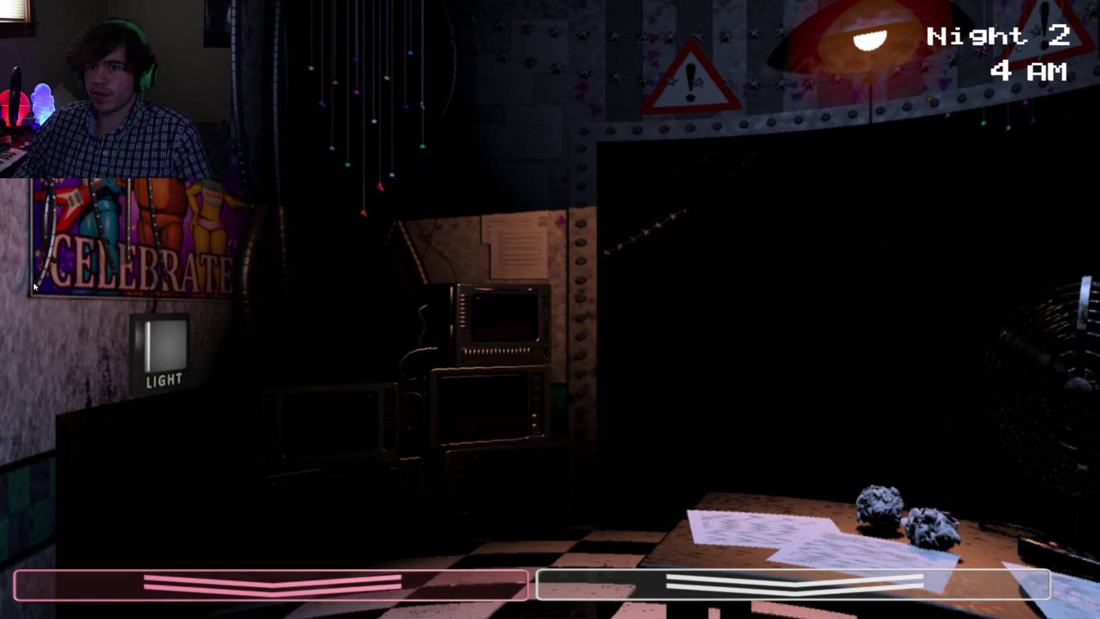
{"action": "key", "text": "ctrl"}
{"action": "key", "text": "ctrl"}
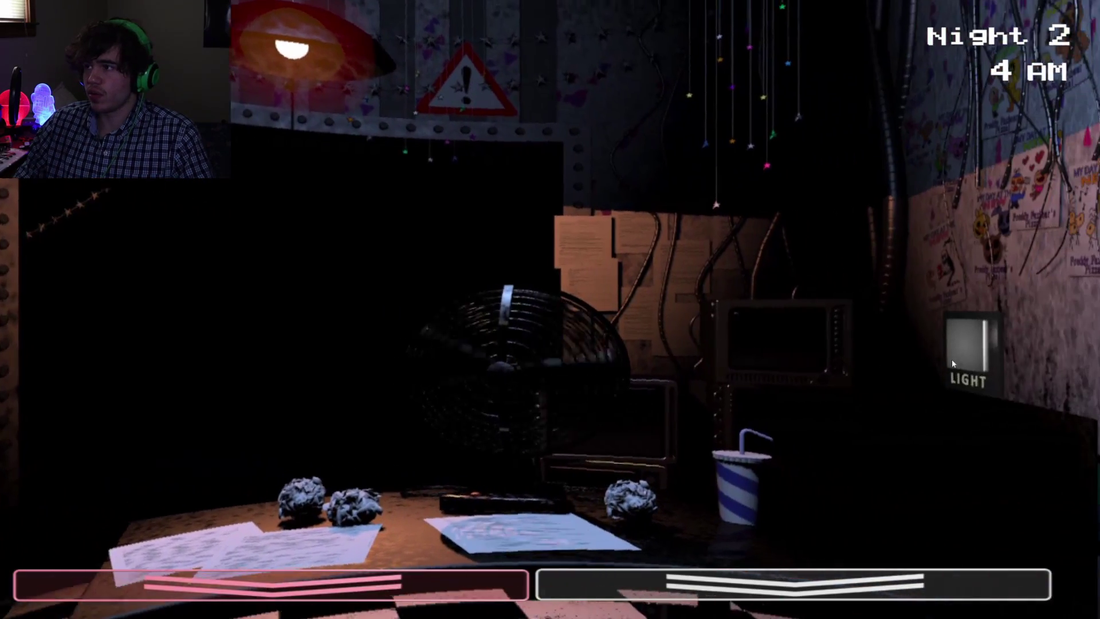
{"action": "left_click", "coordinate": [914, 332]}
{"action": "left_click", "coordinate": [147, 365]}
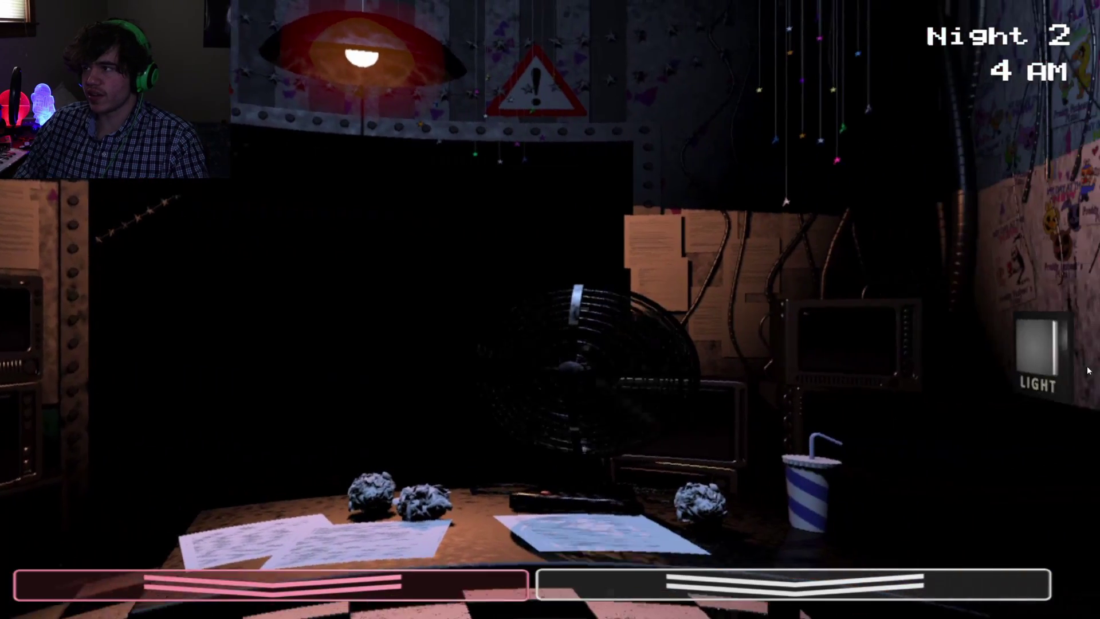
{"action": "left_click", "coordinate": [913, 356]}
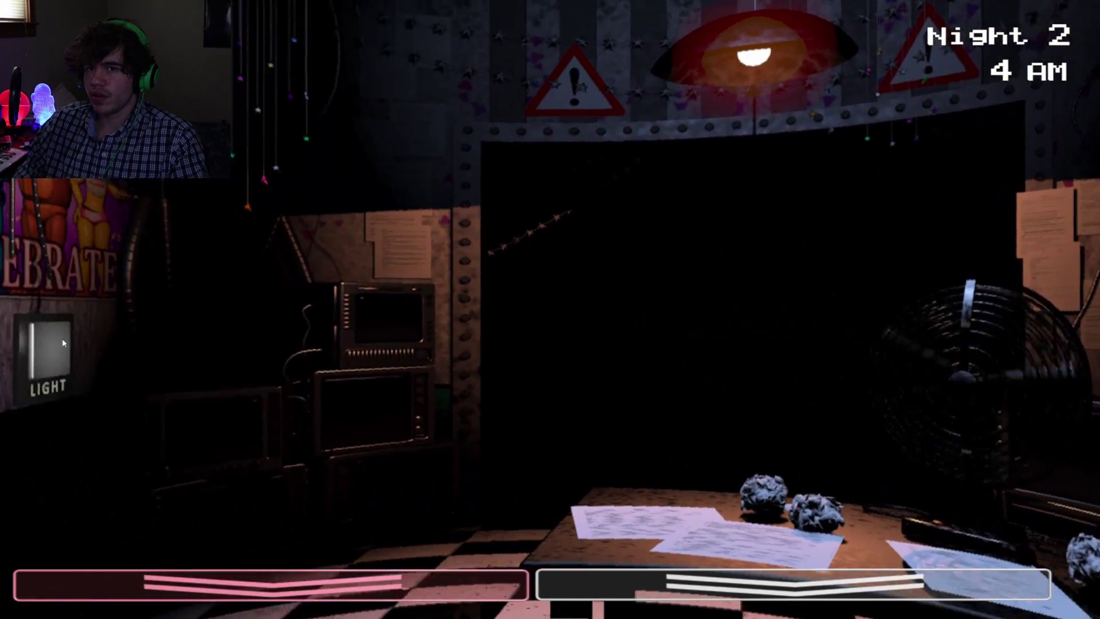
{"action": "left_click", "coordinate": [157, 336]}
{"action": "key", "text": "ctrl"}
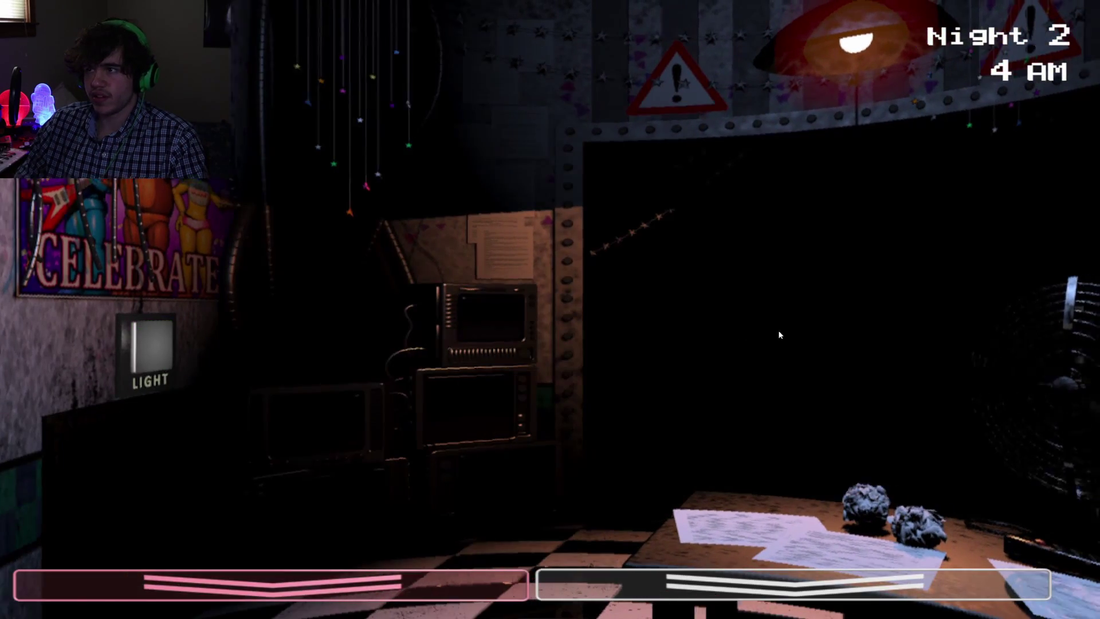
Step: Flash Toy Freddy in the hallway, glance at Prize Corner, and light the right vent
{"action": "key", "text": "ctrl"}
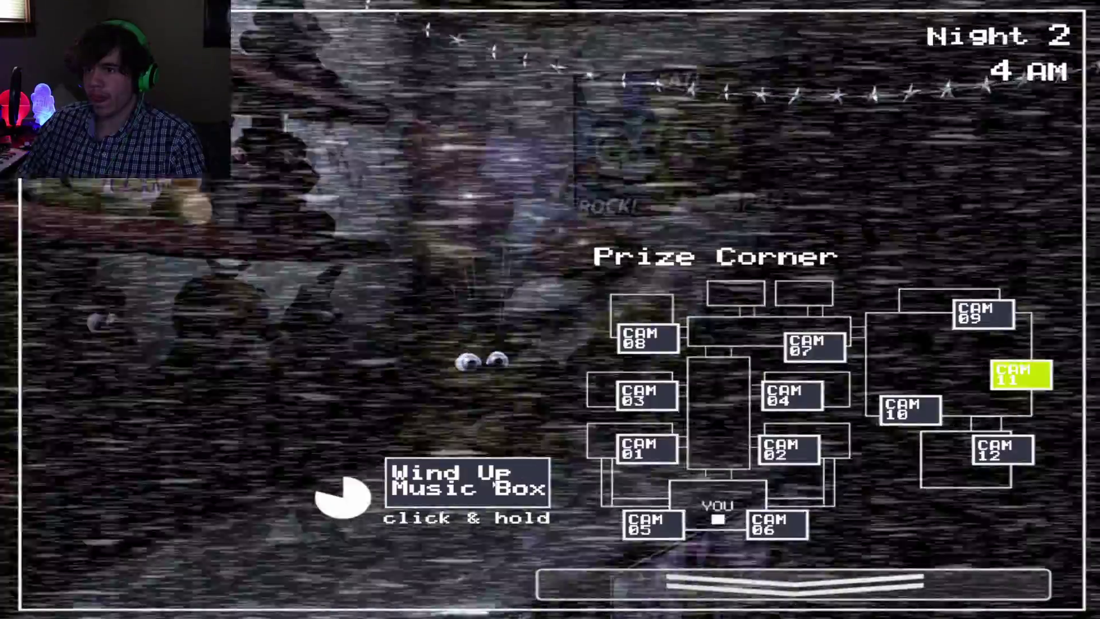
{"action": "left_click", "coordinate": [481, 490]}
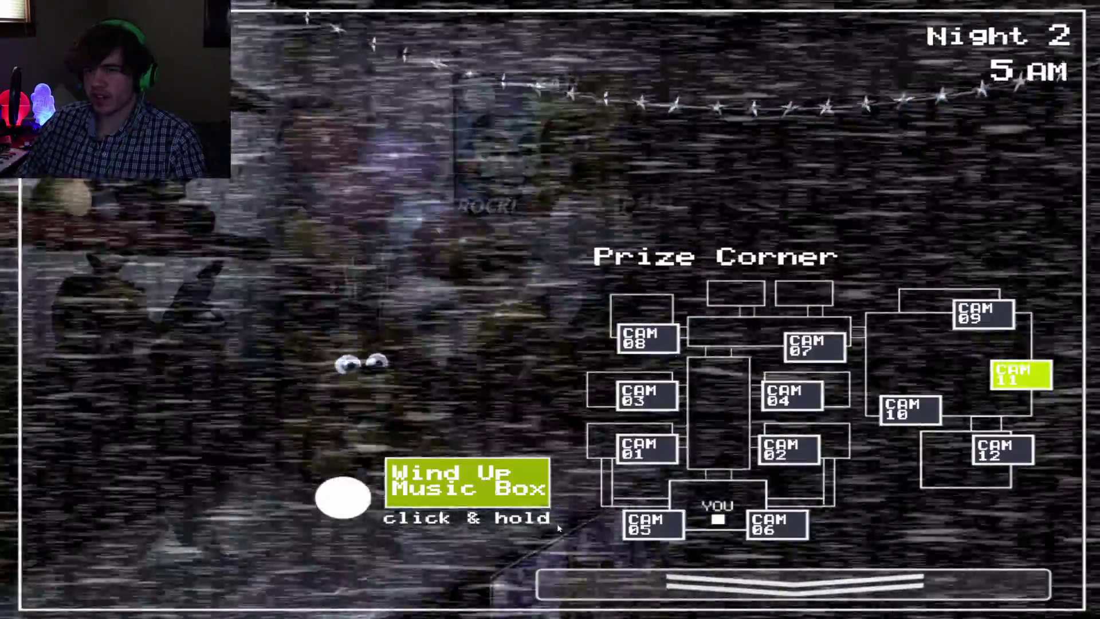
{"action": "left_click", "coordinate": [790, 584]}
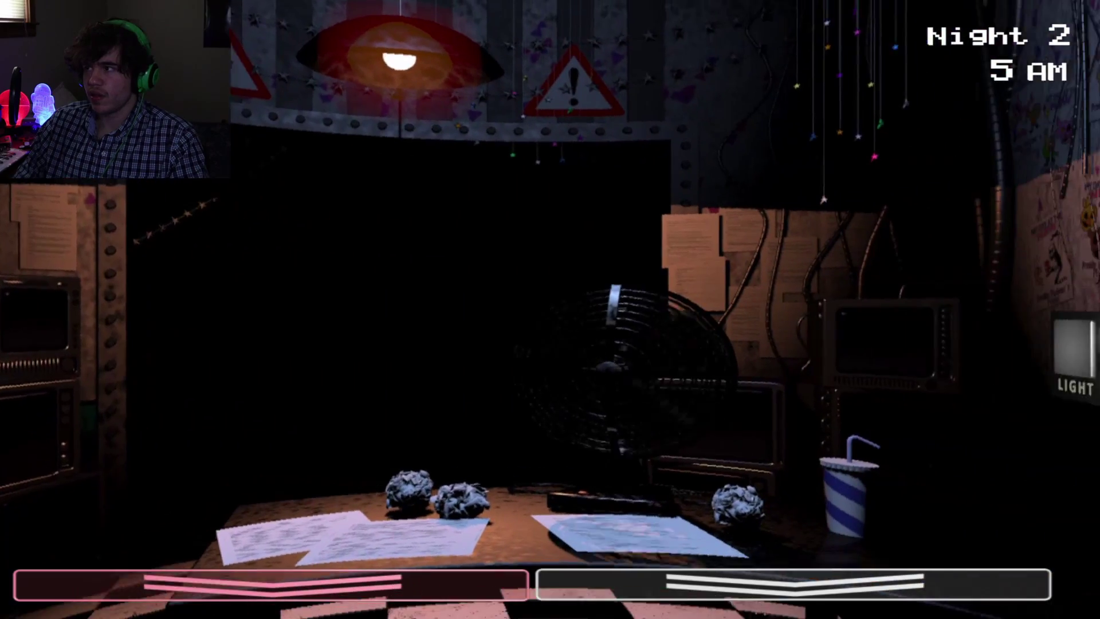
{"action": "key", "text": "ctrl"}
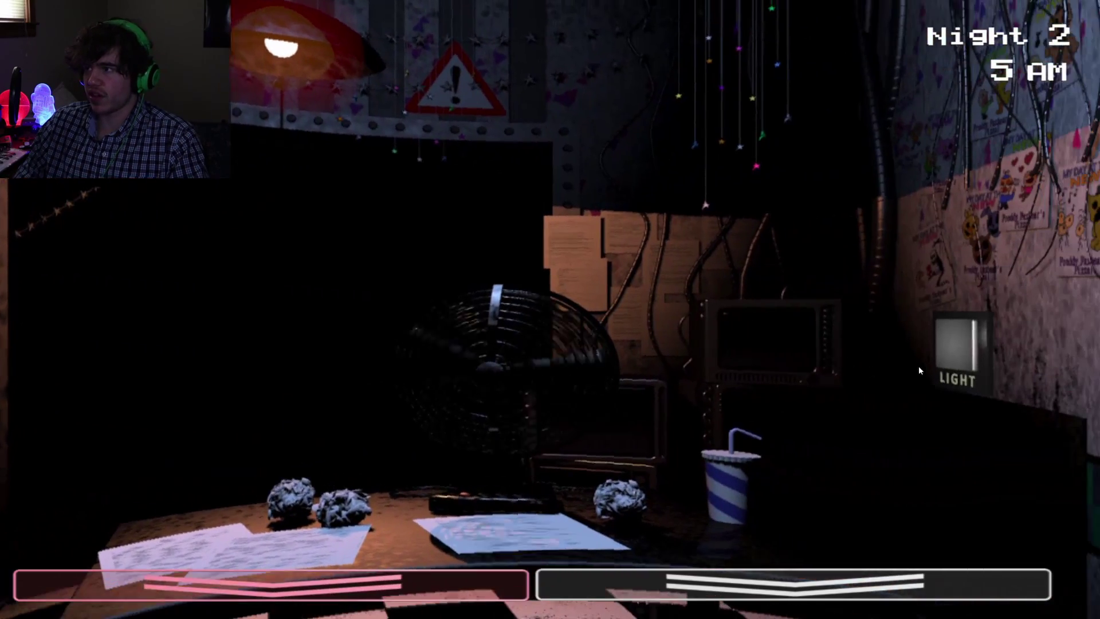
{"action": "left_click", "coordinate": [912, 351]}
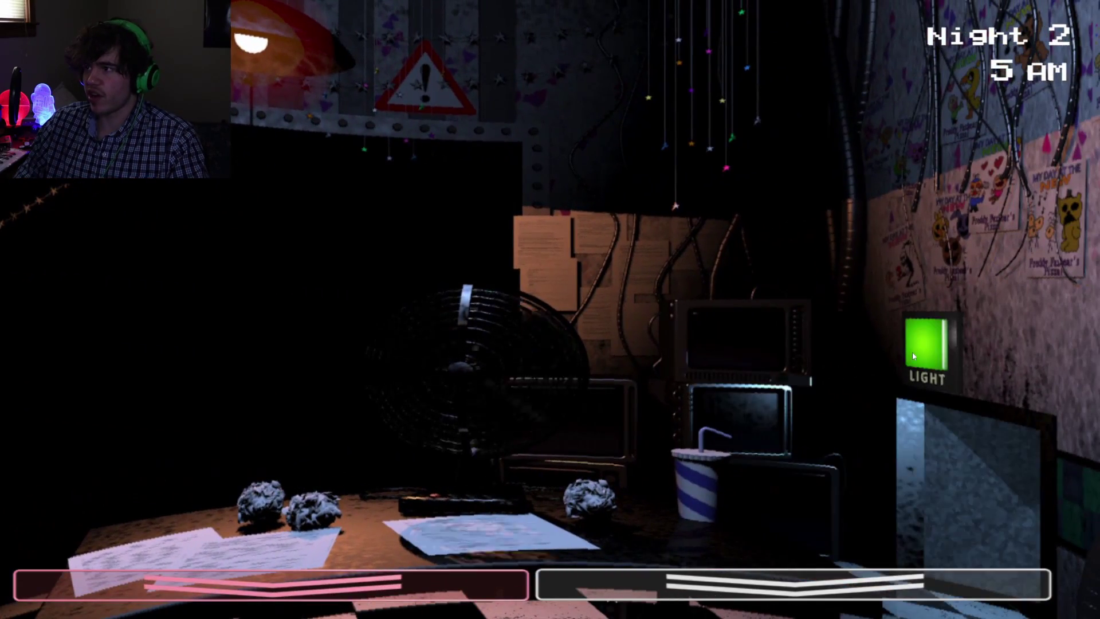
{"action": "key", "text": "ctrl"}
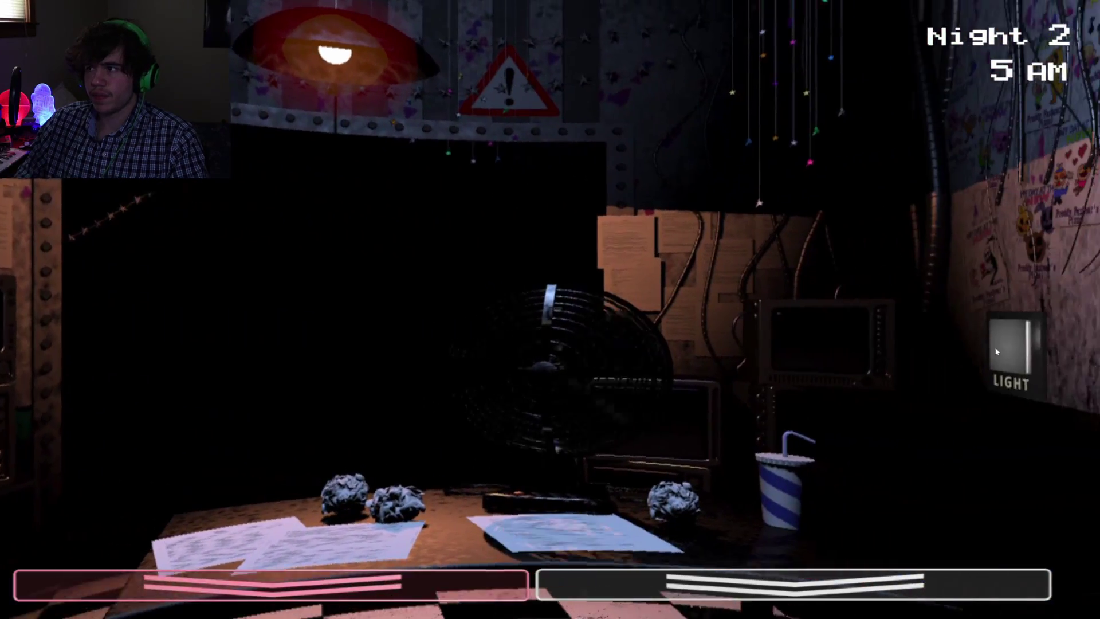
{"action": "left_click", "coordinate": [920, 336]}
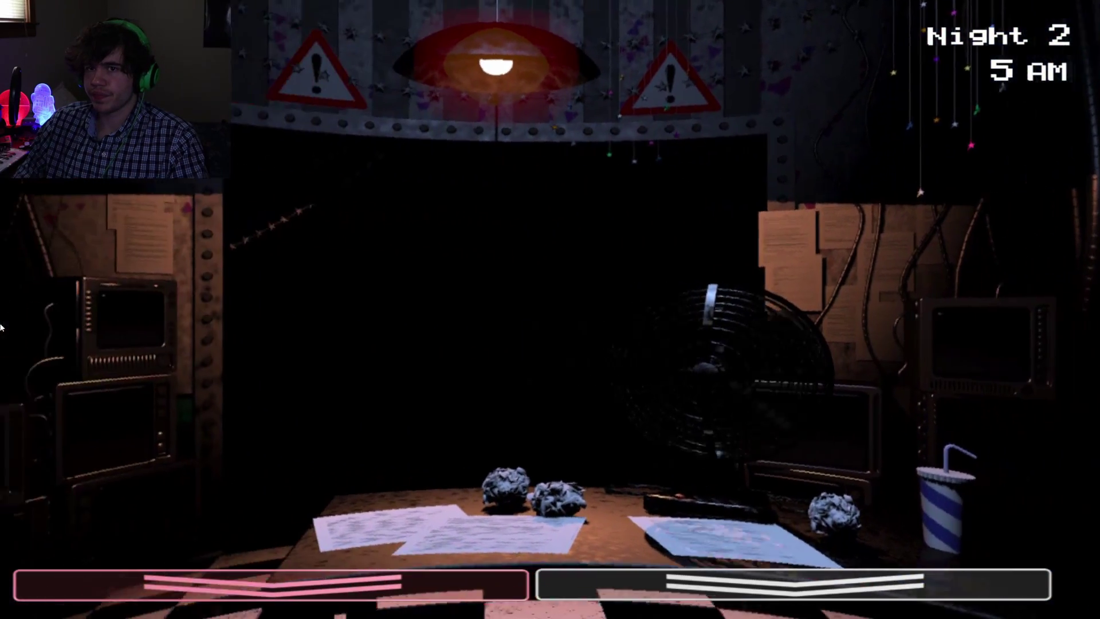
{"action": "mouse_move", "coordinate": [792, 584]}
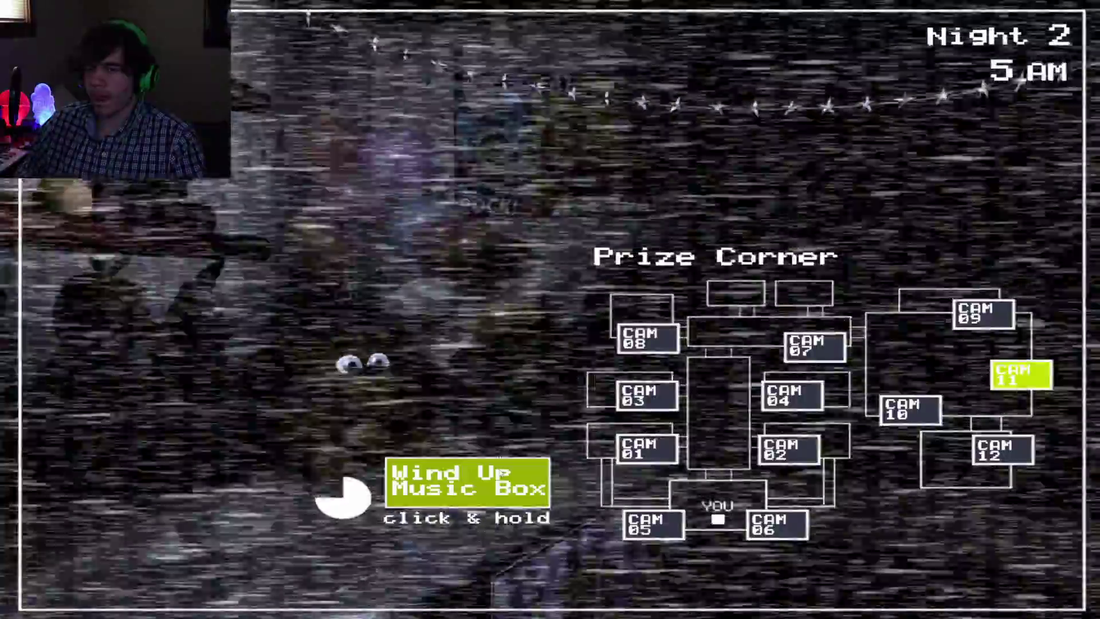
Step: Rewind the music box to full twice, flashing the vent lights between winds
{"action": "left_click_drag", "start_coordinate": [468, 482], "coordinate": [468, 483]}
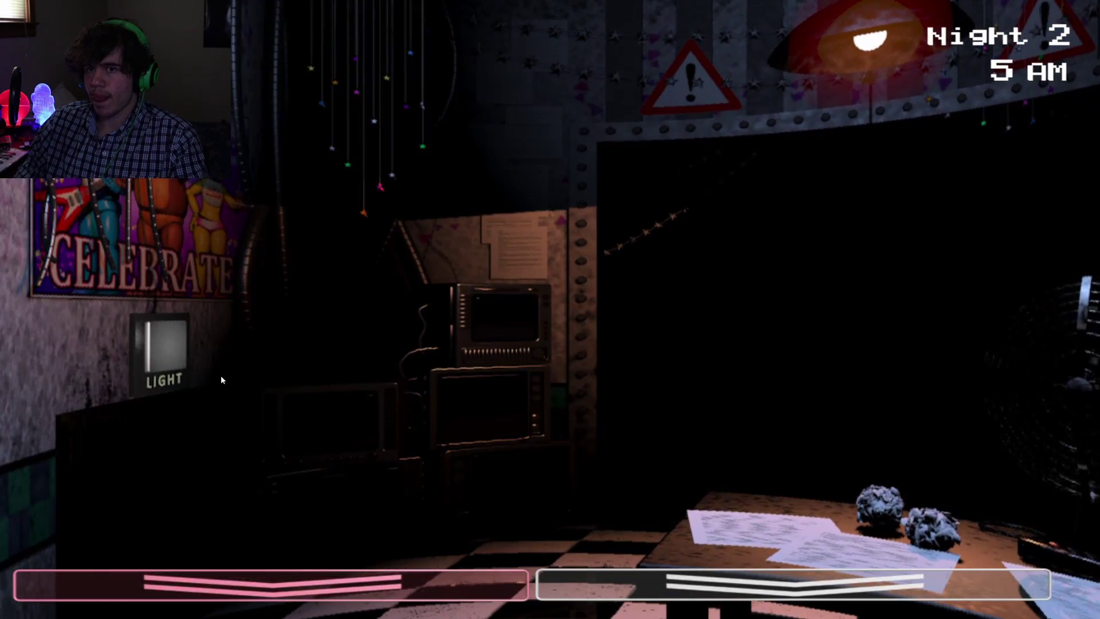
{"action": "left_click", "coordinate": [163, 331]}
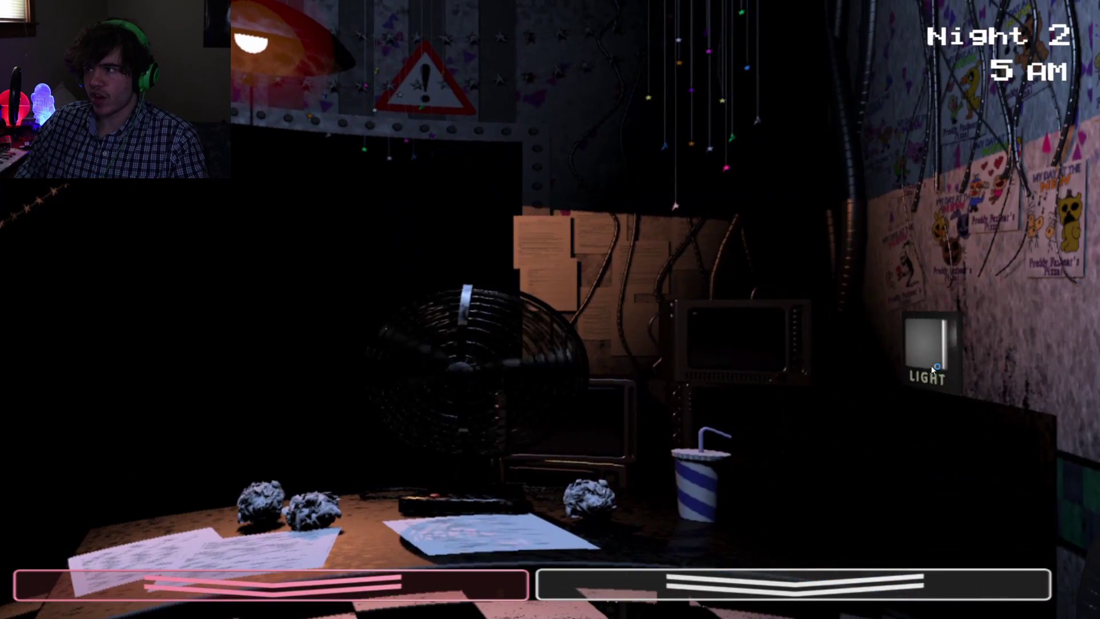
{"action": "left_click", "coordinate": [926, 344]}
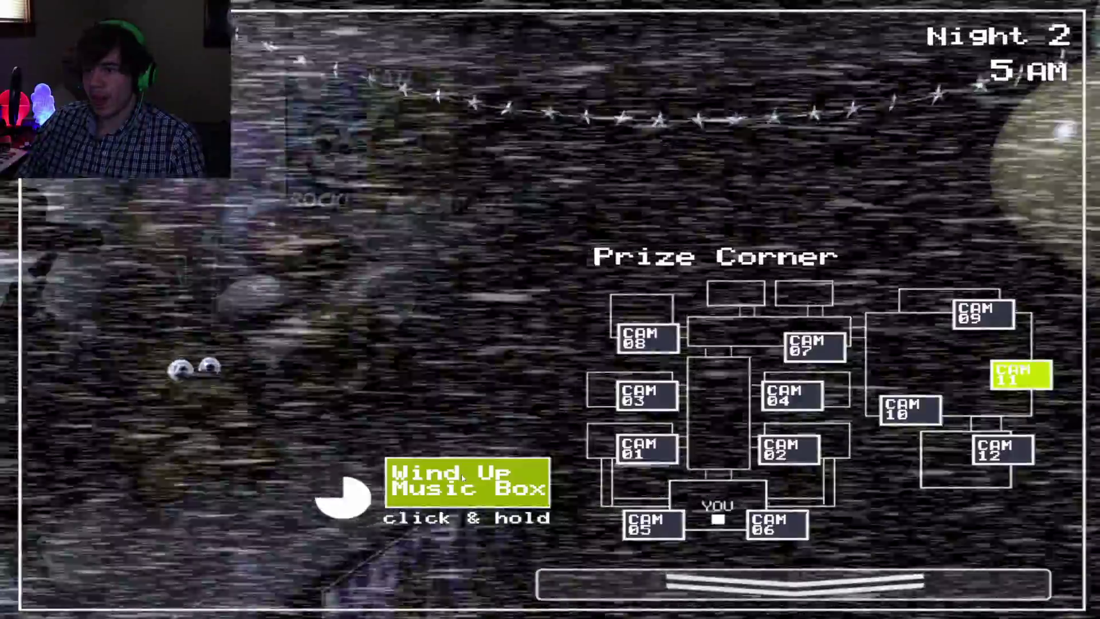
{"action": "left_click_drag", "start_coordinate": [469, 490], "coordinate": [468, 490]}
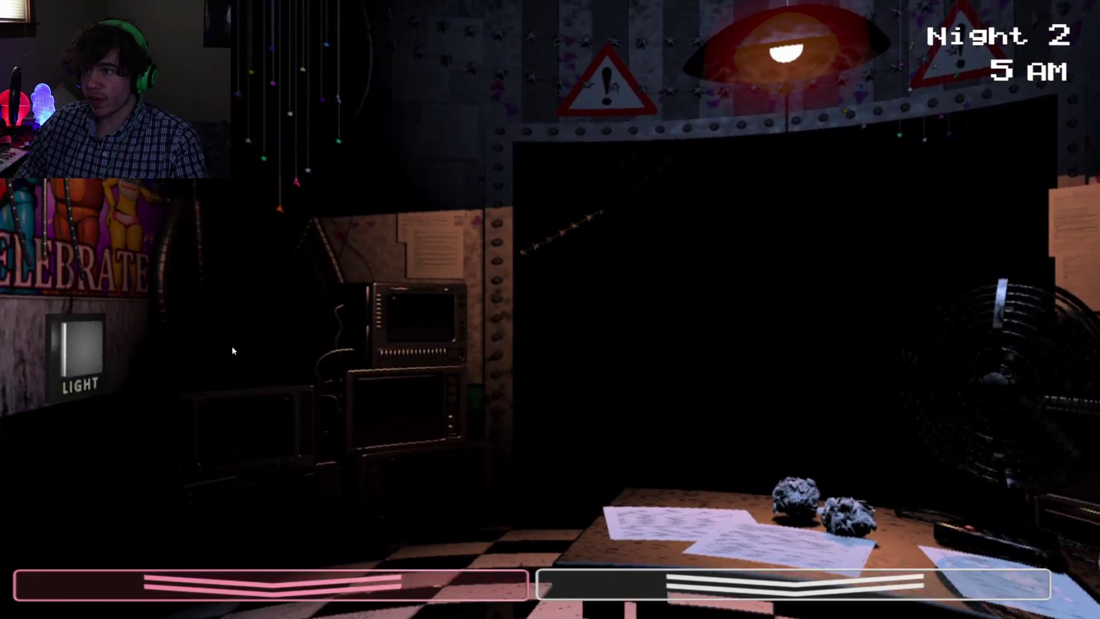
{"action": "left_click", "coordinate": [164, 350]}
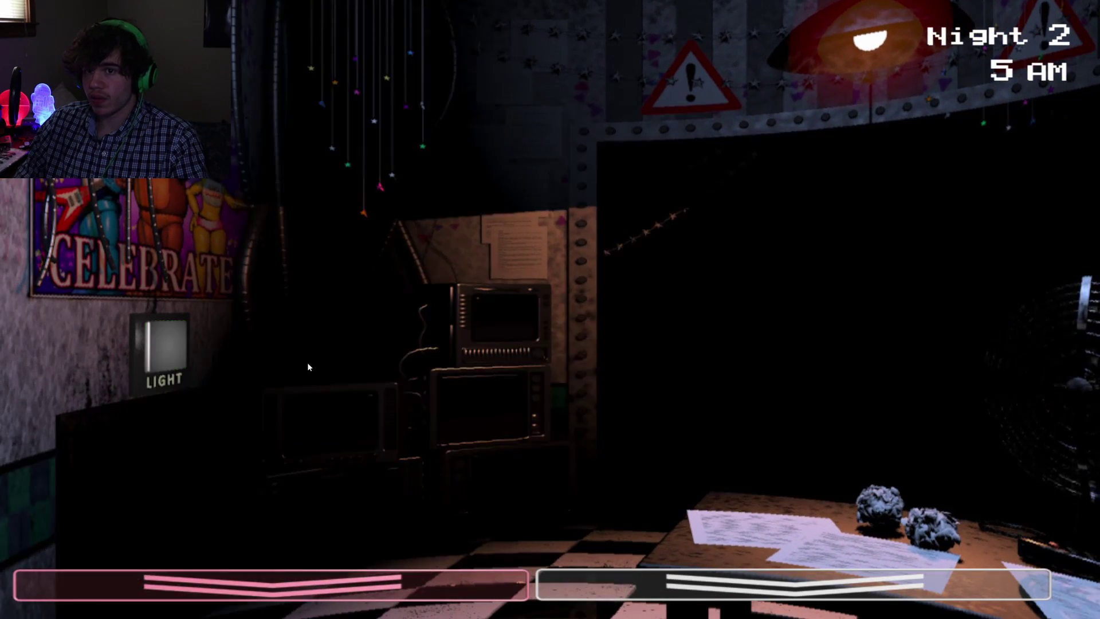